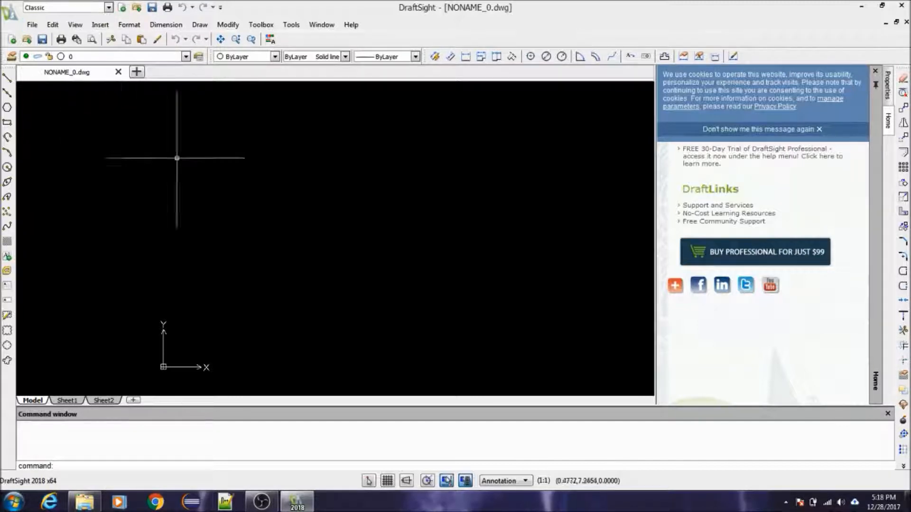
Close the Home palette and begin saving the drawing under a new name in the Desktop folder
left_click(875, 71)
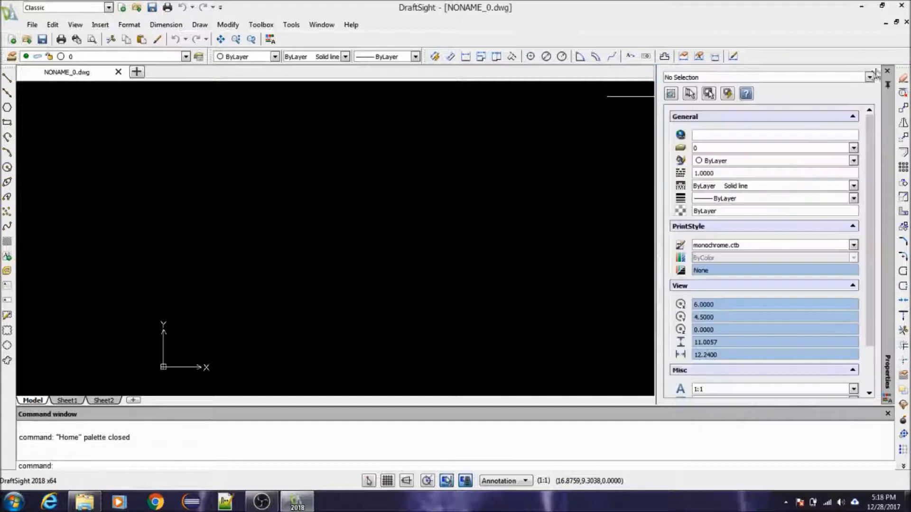
left_click(32, 26)
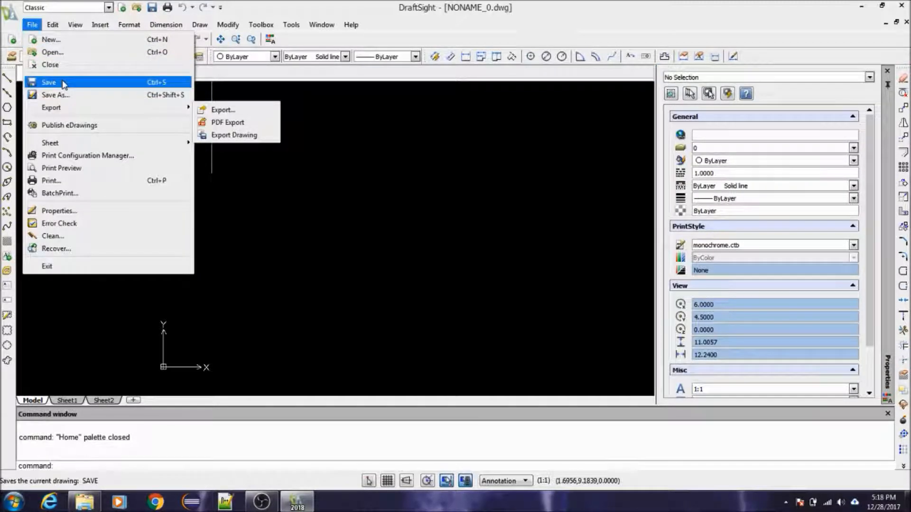
left_click(67, 95)
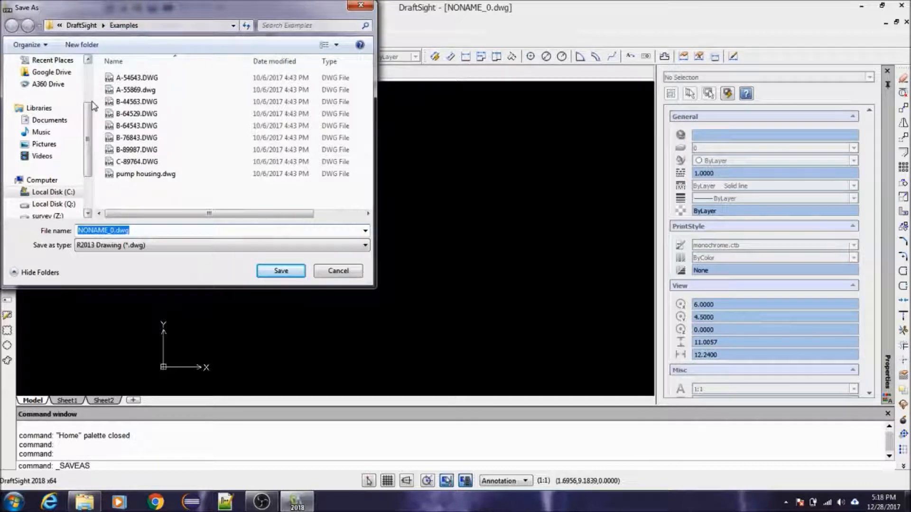
left_click(173, 27)
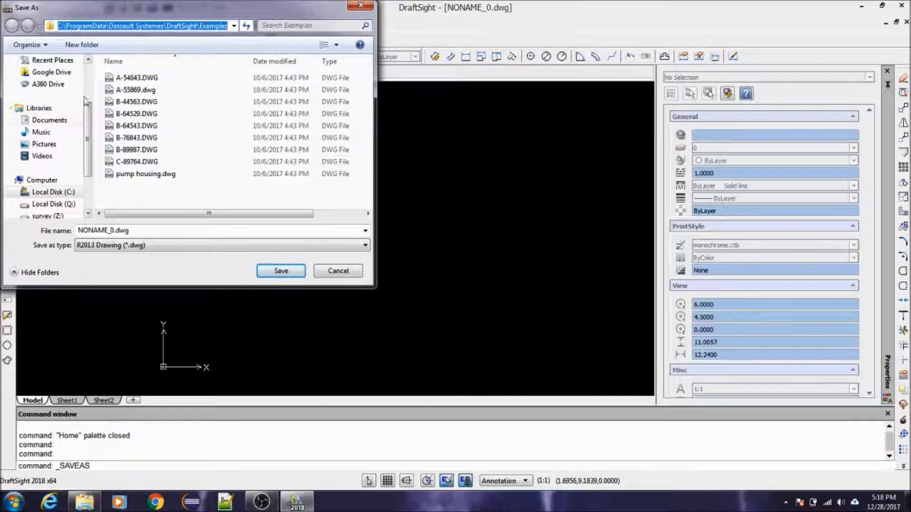
left_click_drag(89, 128, 100, 90)
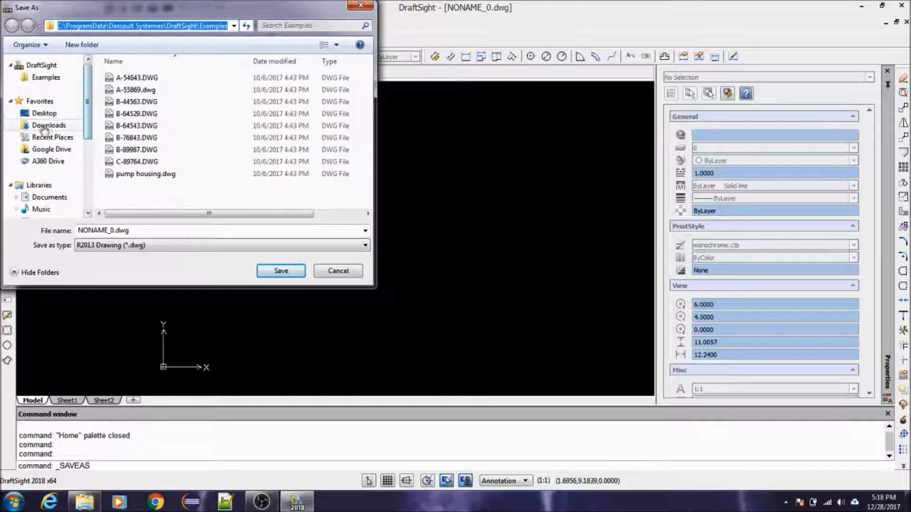
left_click(44, 113)
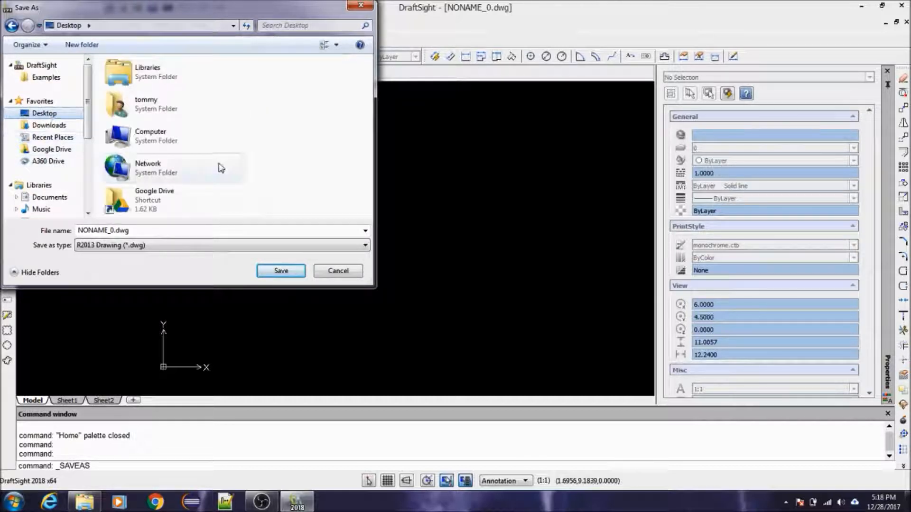
Name the drawing PROTO.dwg and save it as an R2013 Drawing
left_click(114, 231)
left_click(114, 231)
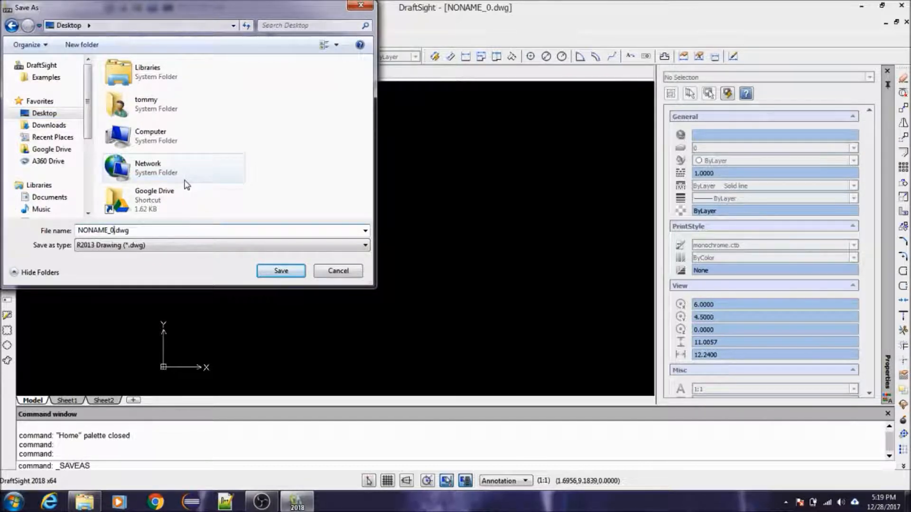
key("BackSpace")
key("BackSpace")
key("BackSpace")
key("BackSpace")
key("BackSpace")
key("BackSpace")
key("BackSpace")
key("BackSpace")
type("PROTO")
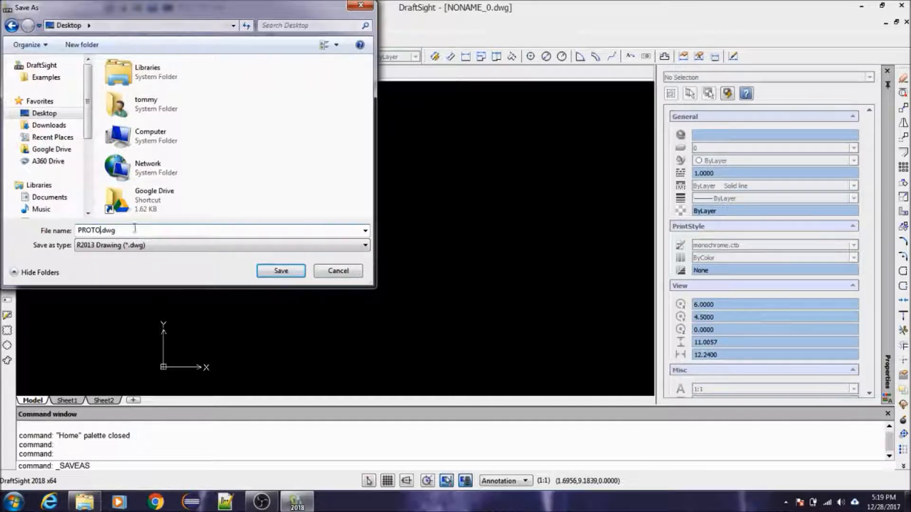
left_click(279, 271)
left_click(31, 24)
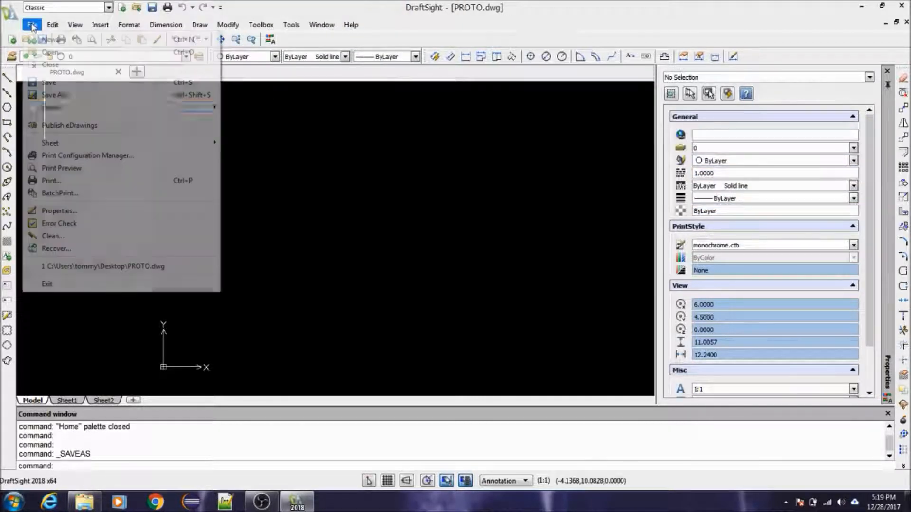
left_click(79, 93)
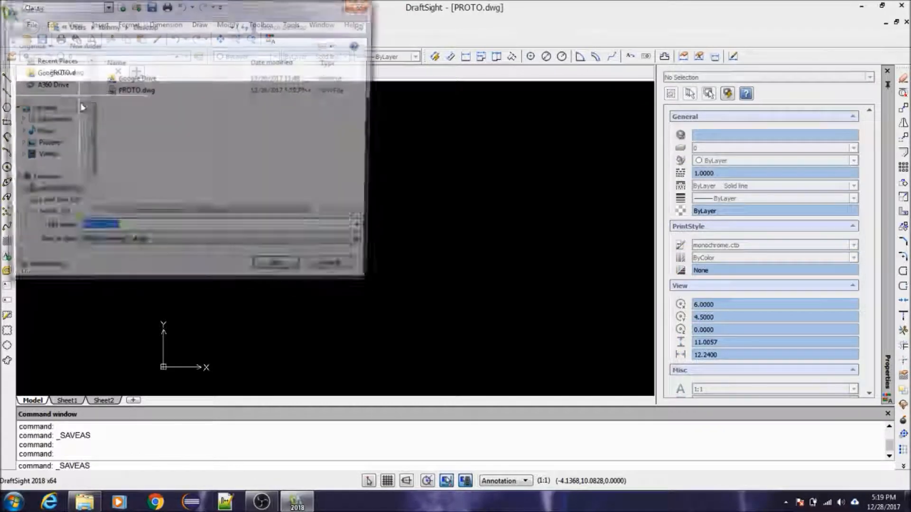
left_click(100, 231)
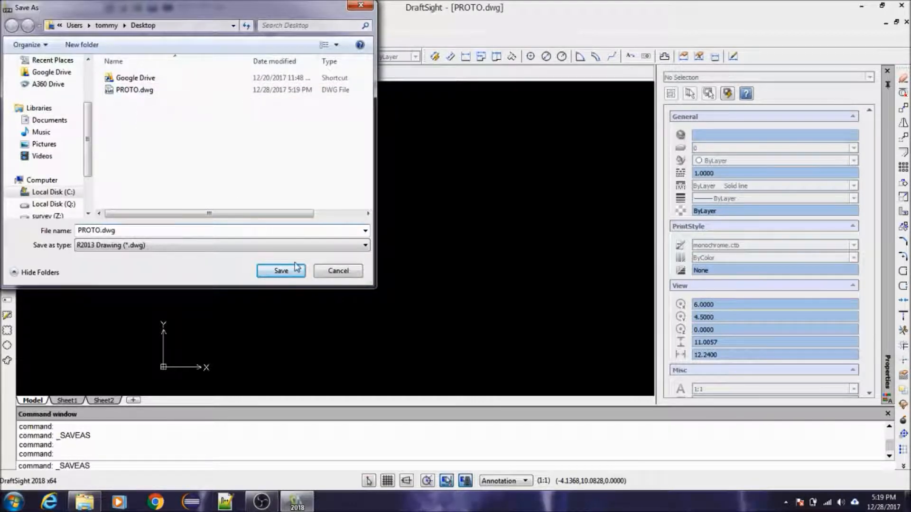
left_click(332, 273)
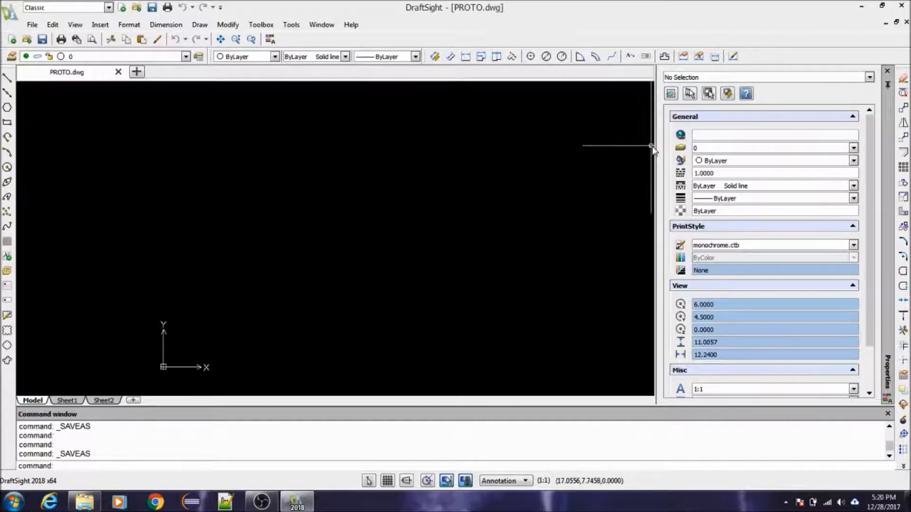
Narrow the Properties palette and draw a single diagonal line about 10.13 units long, rising at about 29 degrees above the origin
left_click_drag(656, 146, 696, 145)
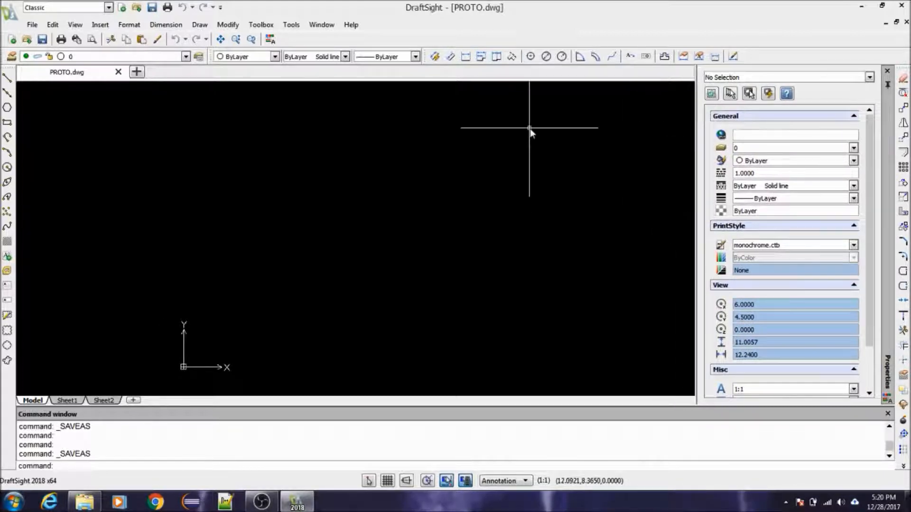
left_click(7, 78)
left_click(176, 264)
left_click(430, 126)
key("Return")
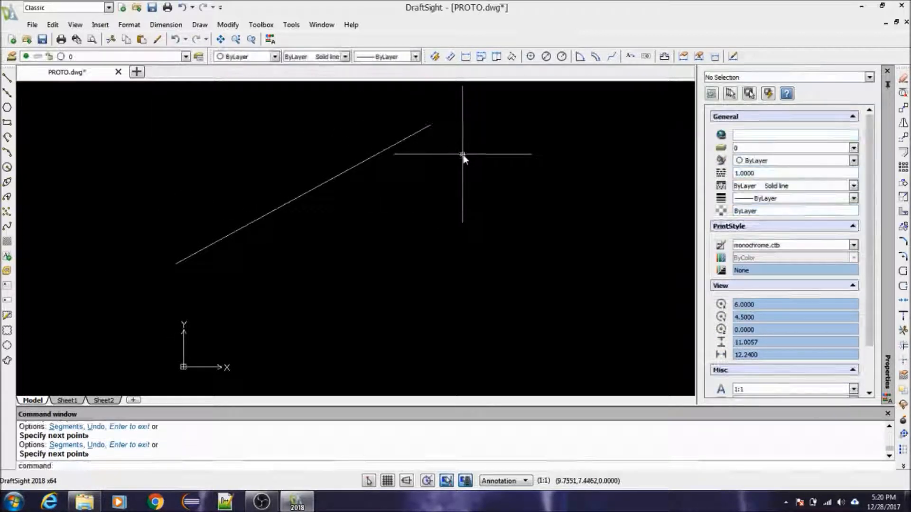
Select the diagonal line to view its properties, and clear the selection
left_click(336, 179)
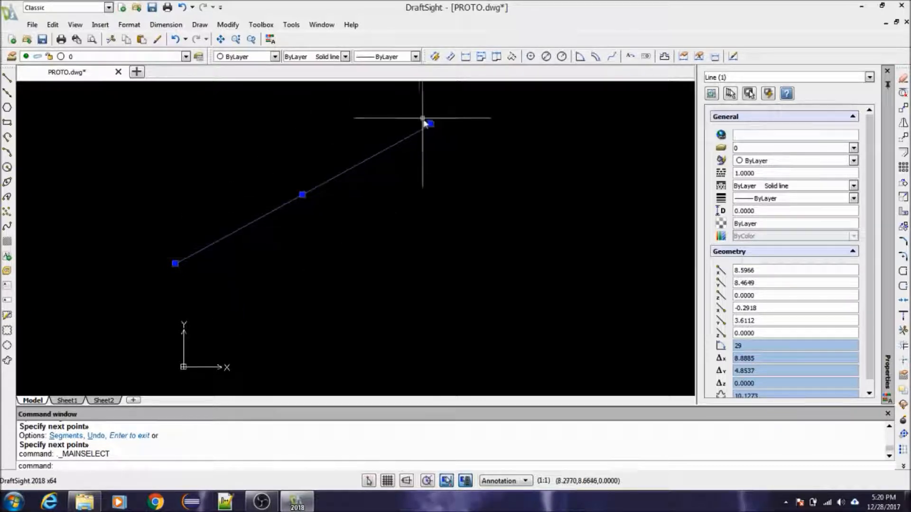
key("Escape")
key("Escape")
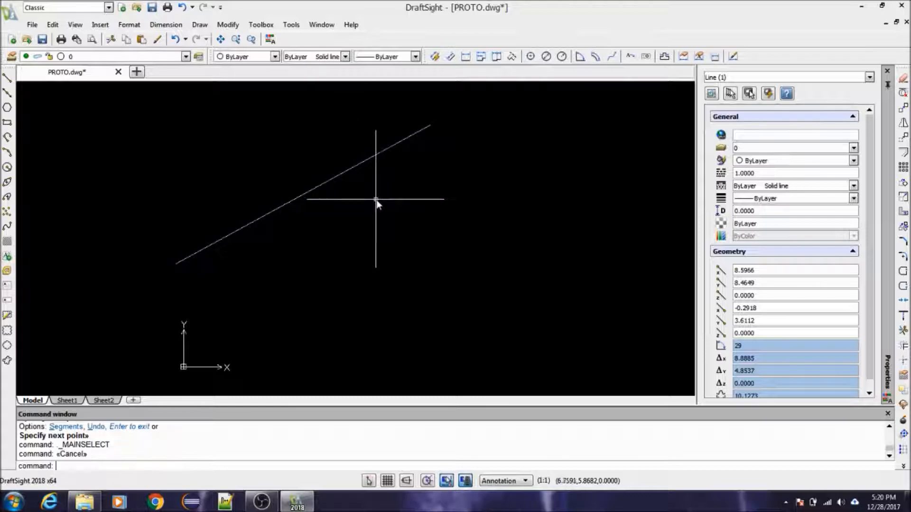
Draw a circle by center and radius beside the upper end of the diagonal line
type("C")
key("Return")
left_click(485, 201)
left_click(451, 251)
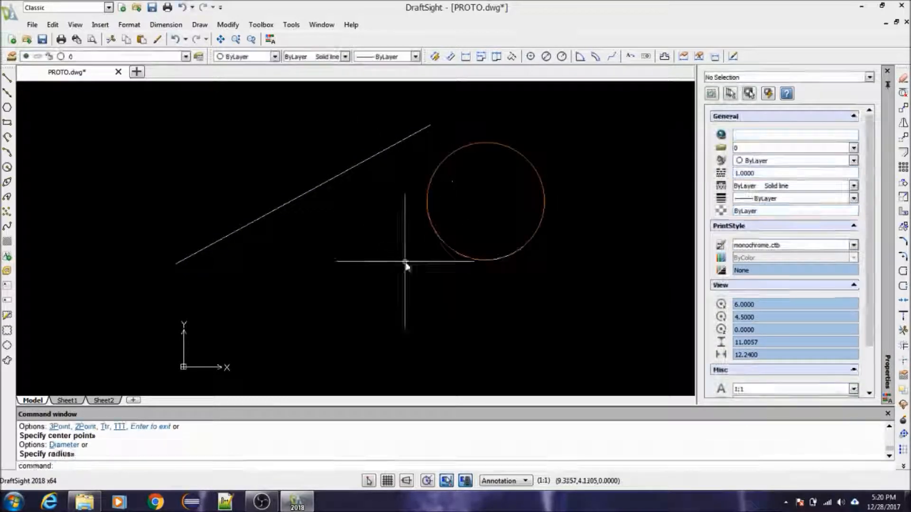
Delete the circle beside the diagonal line
left_click(451, 248)
type("E")
key("Return")
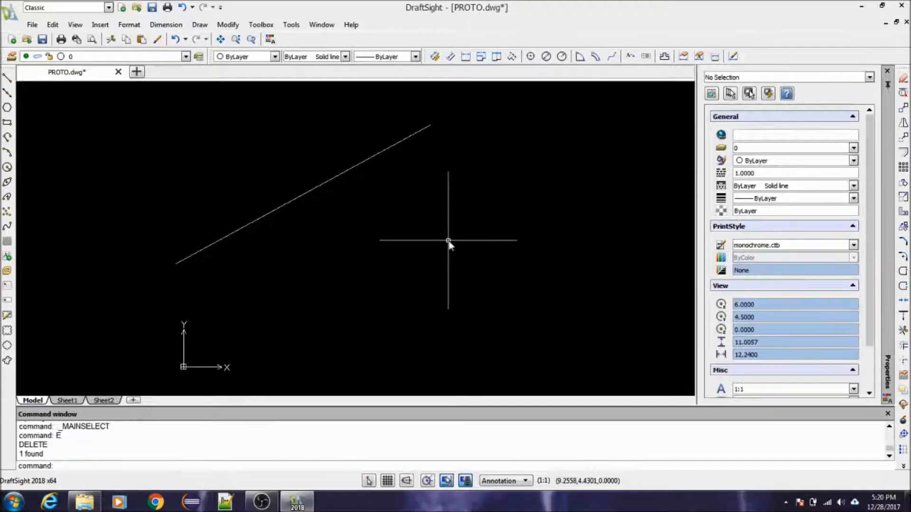
Examine the diagonal line's endpoint coordinates, angle and length in its geometry properties, and deselect it
left_click(323, 183)
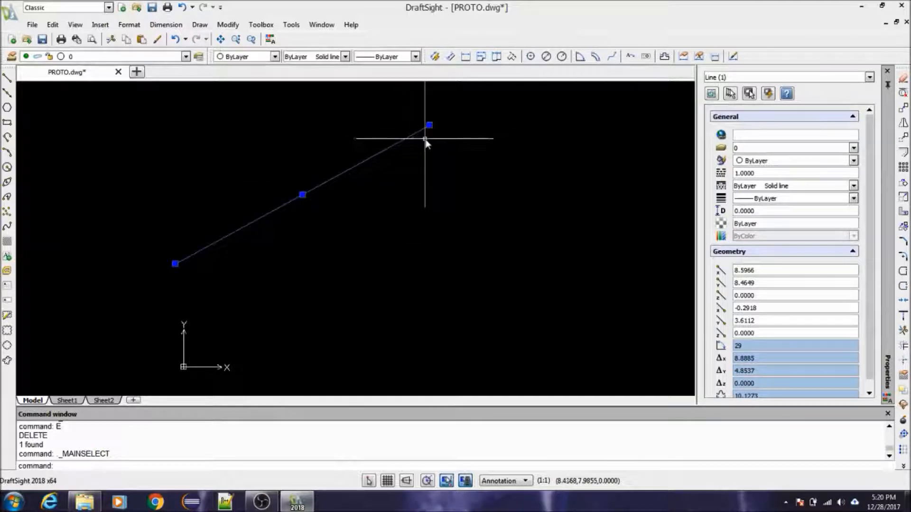
key("Escape")
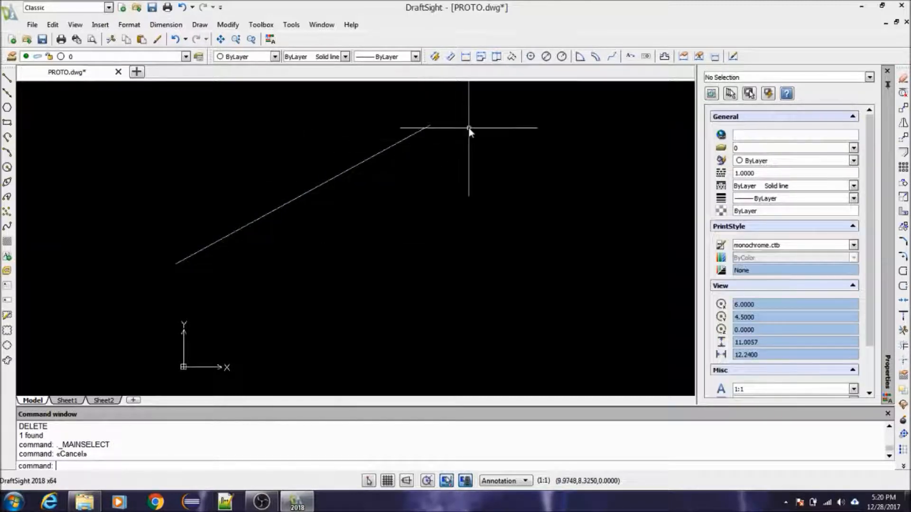
left_click(351, 168)
left_click(351, 169)
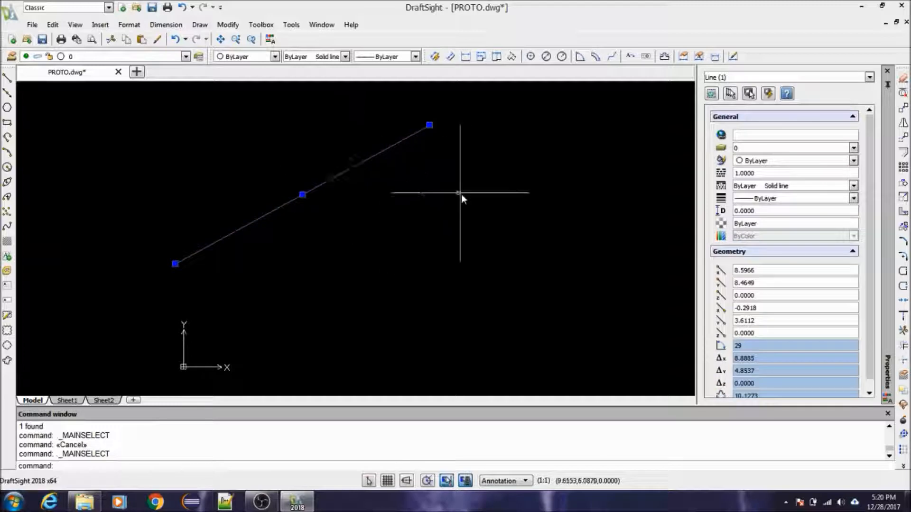
scroll(869, 263, "down", 1)
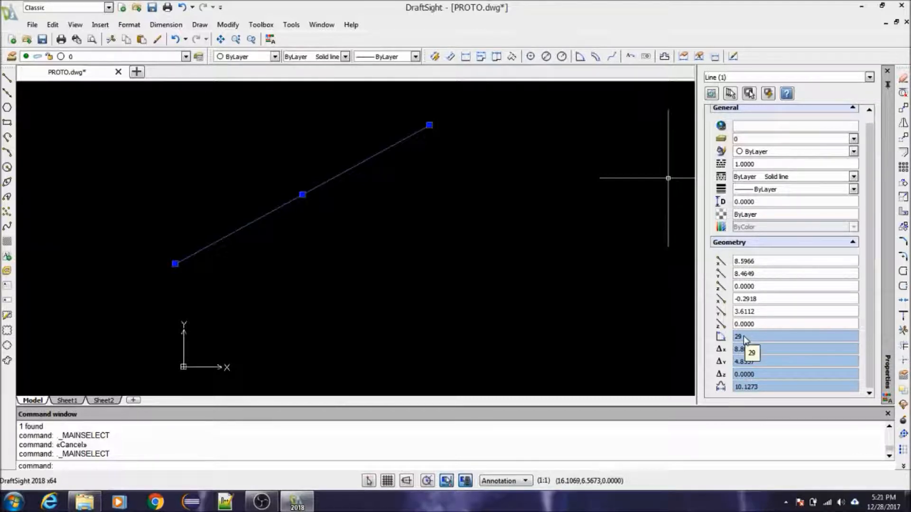
key("Escape")
key("Escape")
key("Escape")
key("Escape")
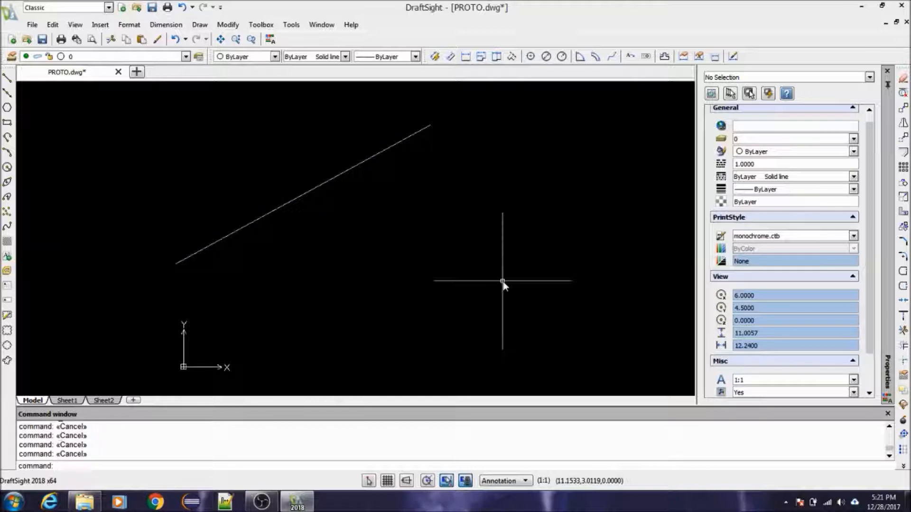
Set the length precision to 0.00 in the Unit System drawing settings and apply the change
left_click(292, 26)
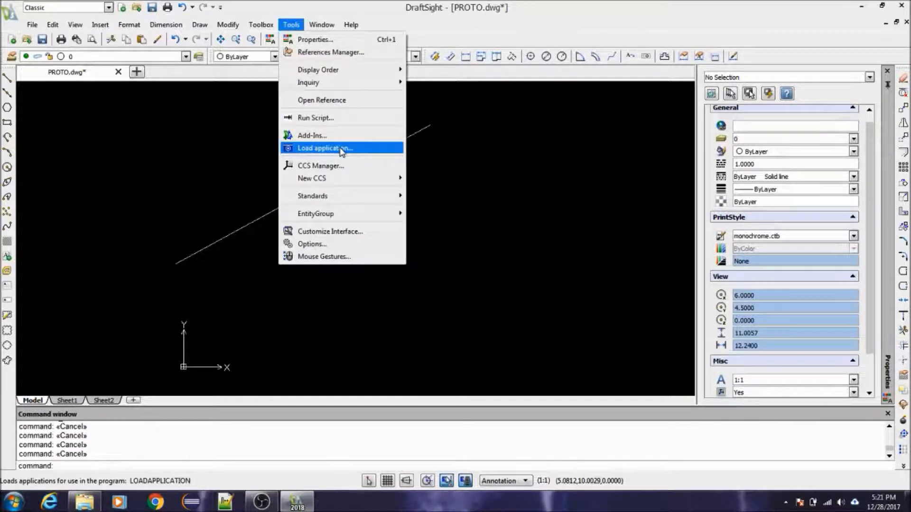
left_click(338, 246)
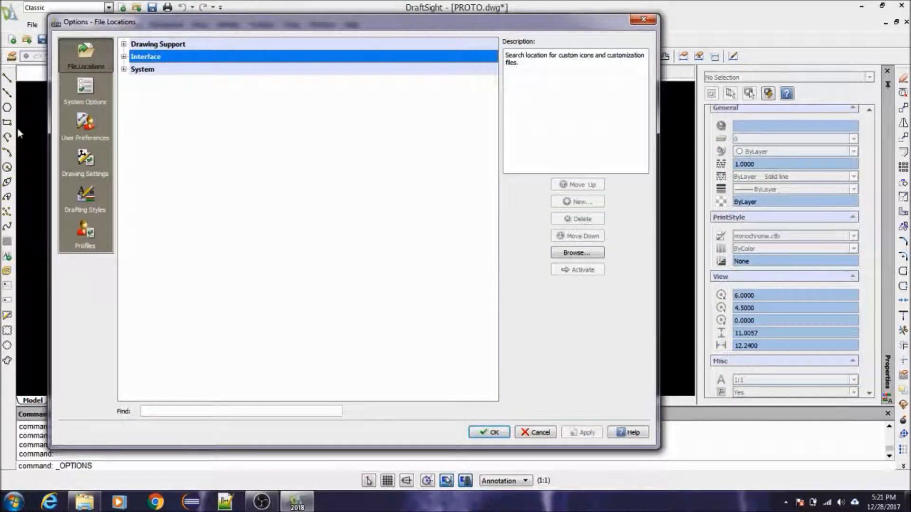
left_click(93, 167)
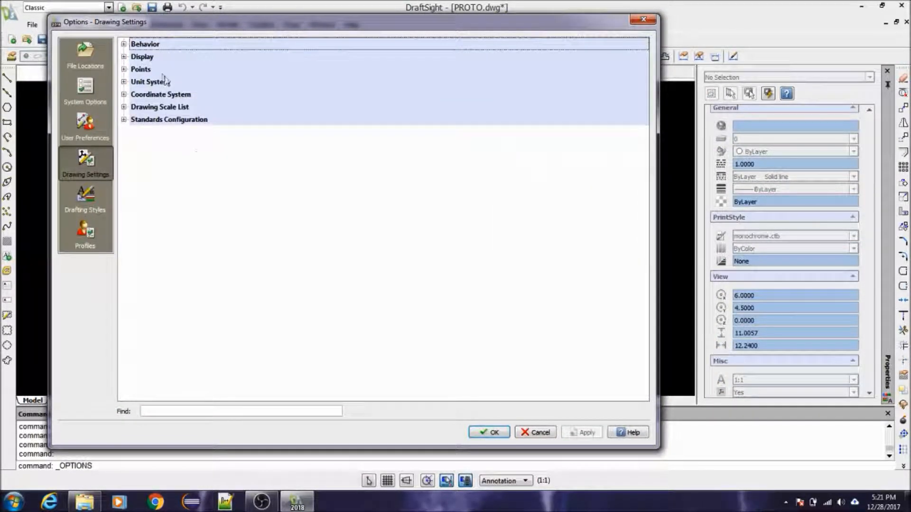
left_click(124, 82)
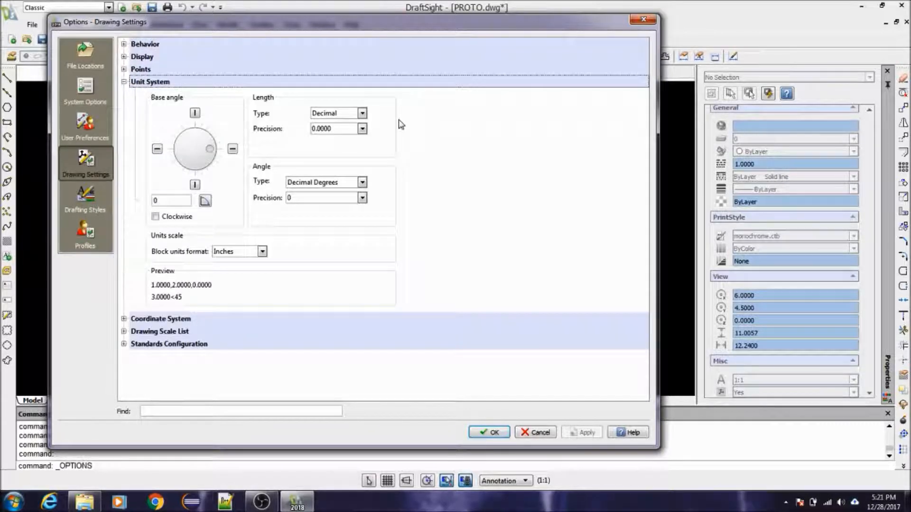
left_click(362, 129)
left_click(340, 130)
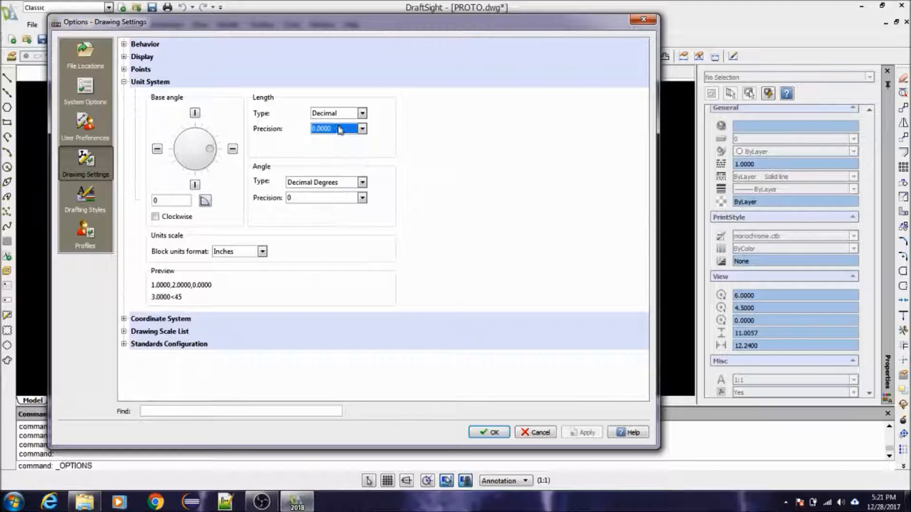
left_click(341, 133)
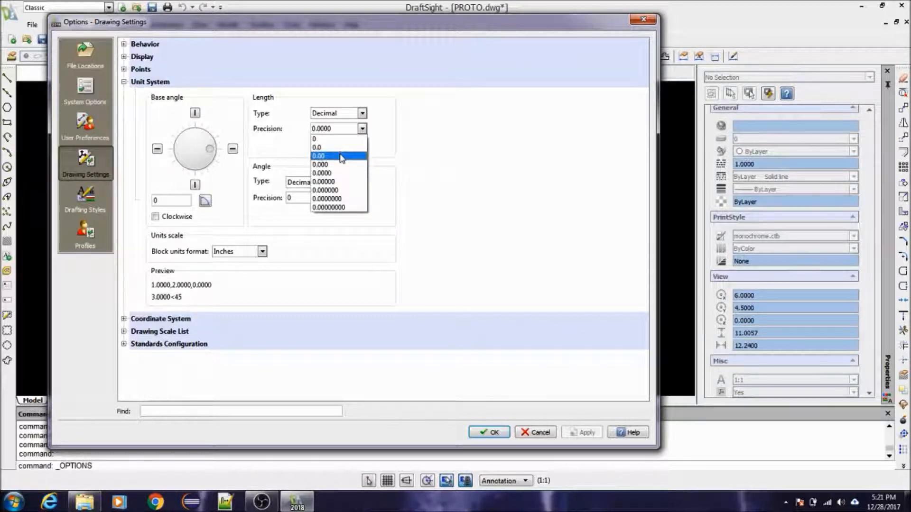
left_click(335, 156)
left_click(587, 434)
left_click(489, 432)
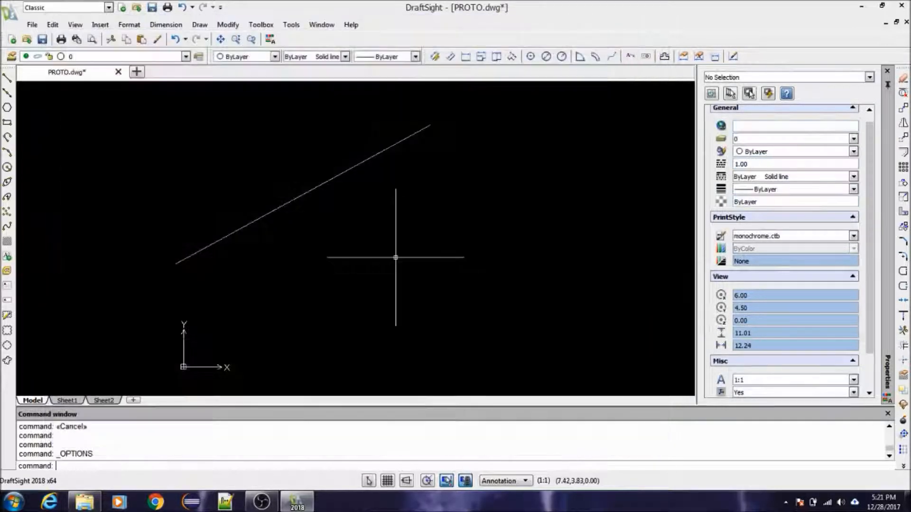
Check the diagonal line's geometry values at the new precision, and clear the selection
left_click(301, 197)
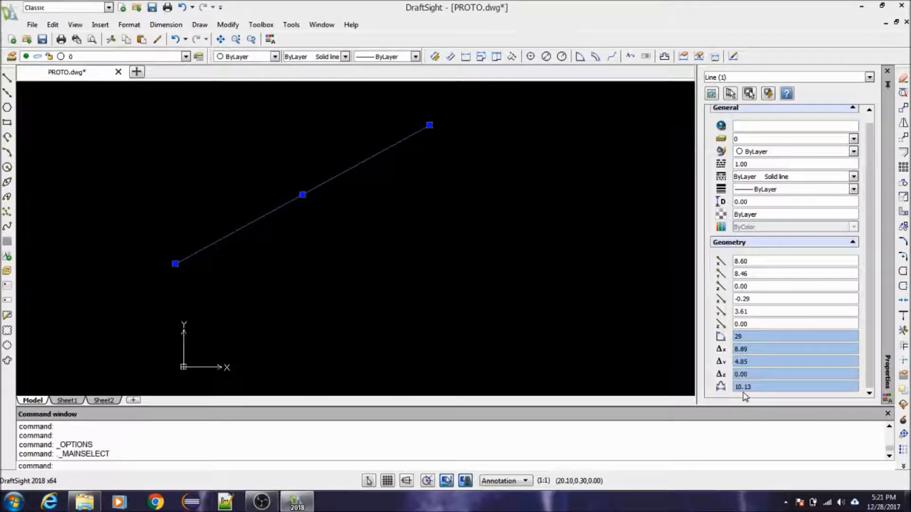
key("Escape")
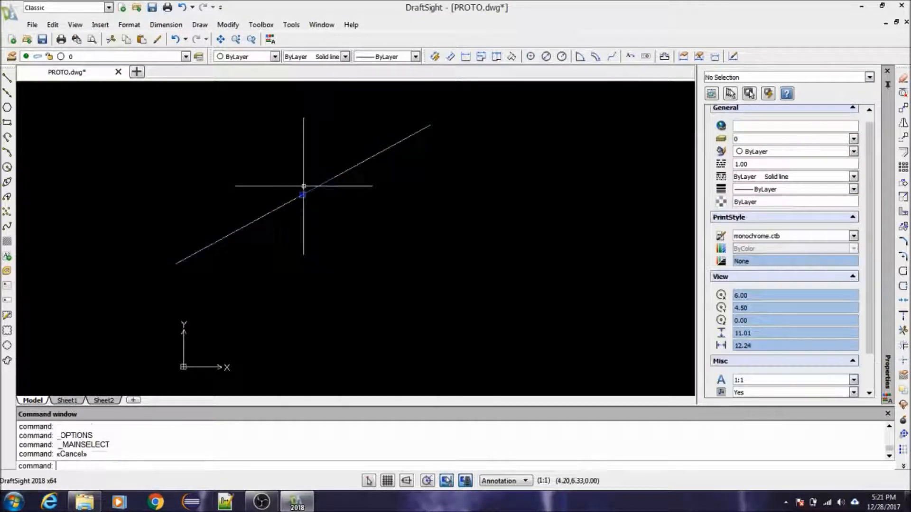
key("Escape")
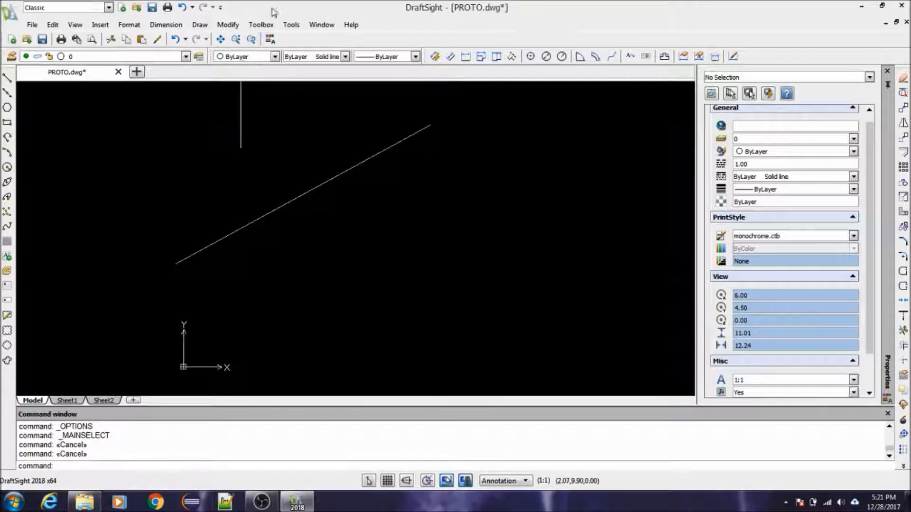
Set the length precision to 0.0000 in the Unit System drawing settings
left_click(291, 24)
left_click(317, 245)
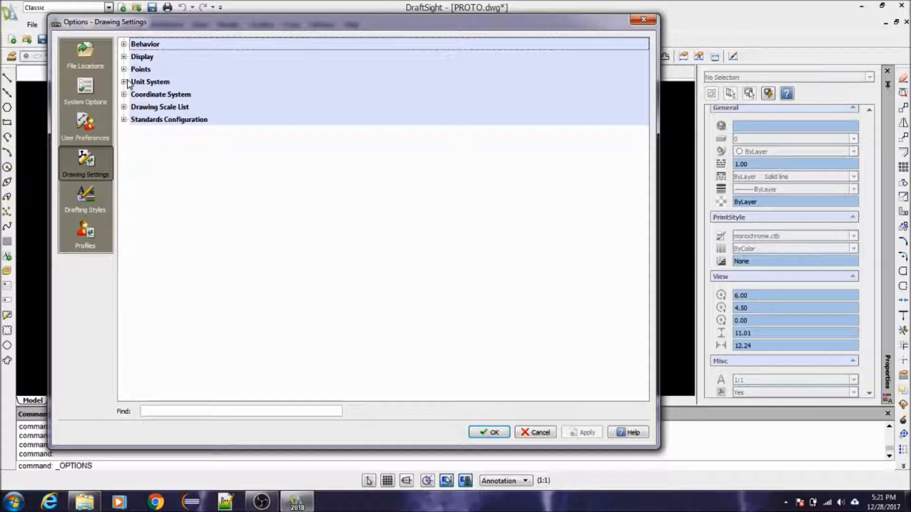
left_click(128, 82)
left_click(337, 128)
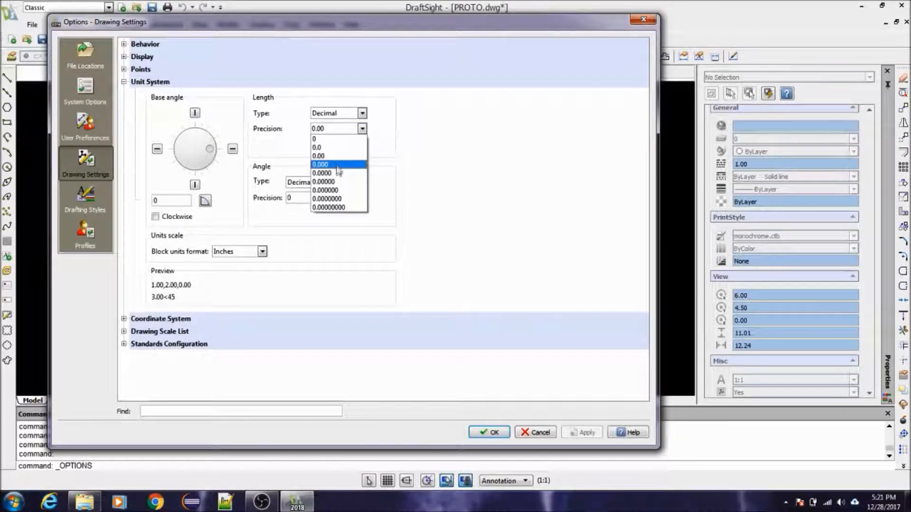
left_click(338, 174)
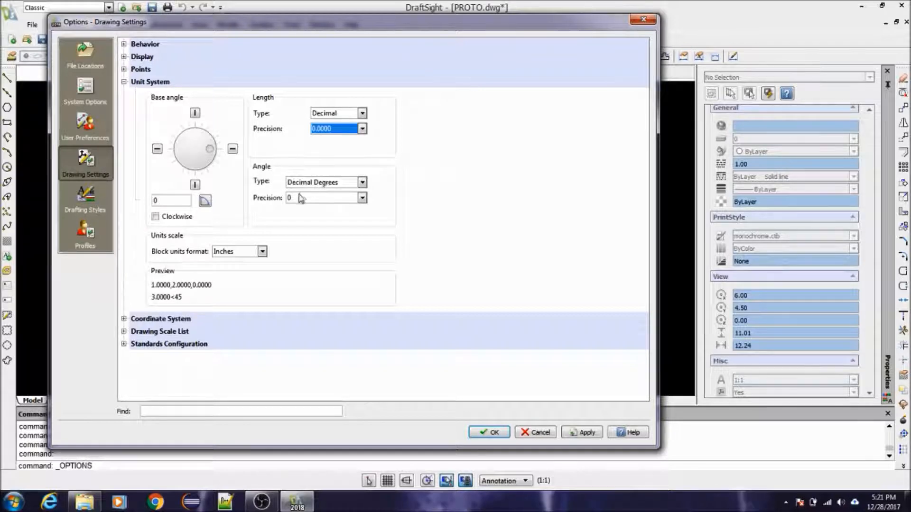
Set the angle type to Deg/Min/Sec with precision 0d00'00", and apply the unit settings
left_click(330, 185)
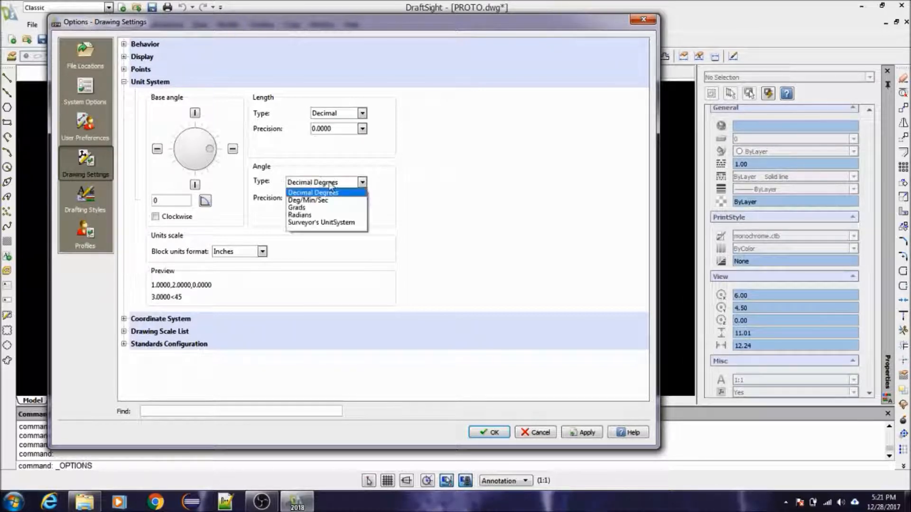
left_click(332, 199)
left_click(326, 203)
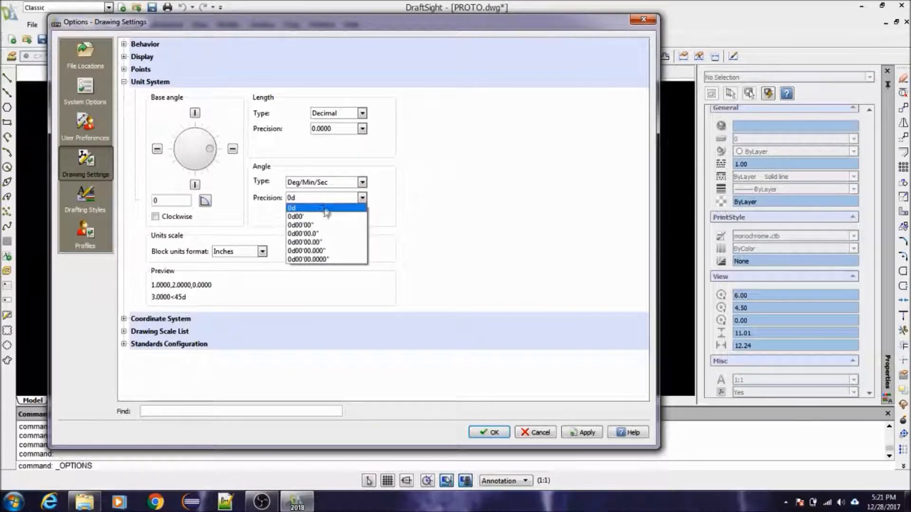
left_click(327, 226)
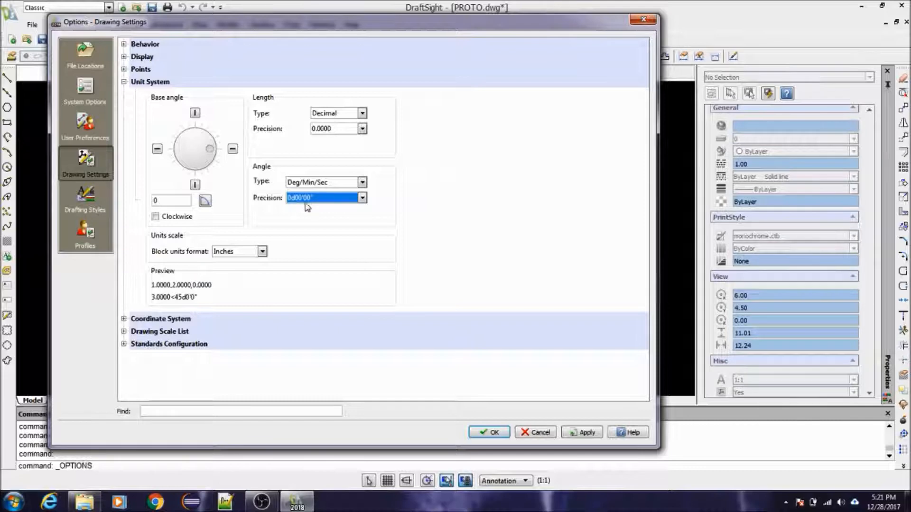
left_click(585, 433)
left_click(489, 433)
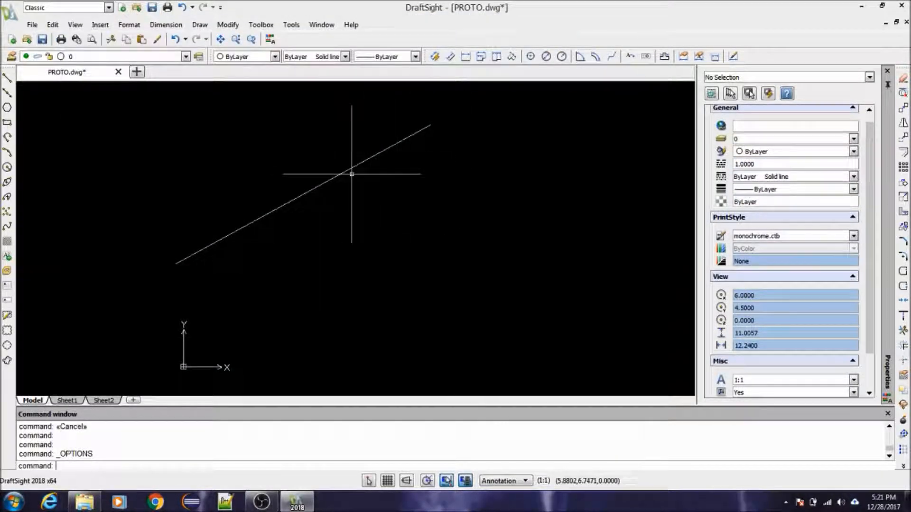
Check the diagonal line's angle and length in its geometry properties under the new unit format, and deselect it
left_click(339, 174)
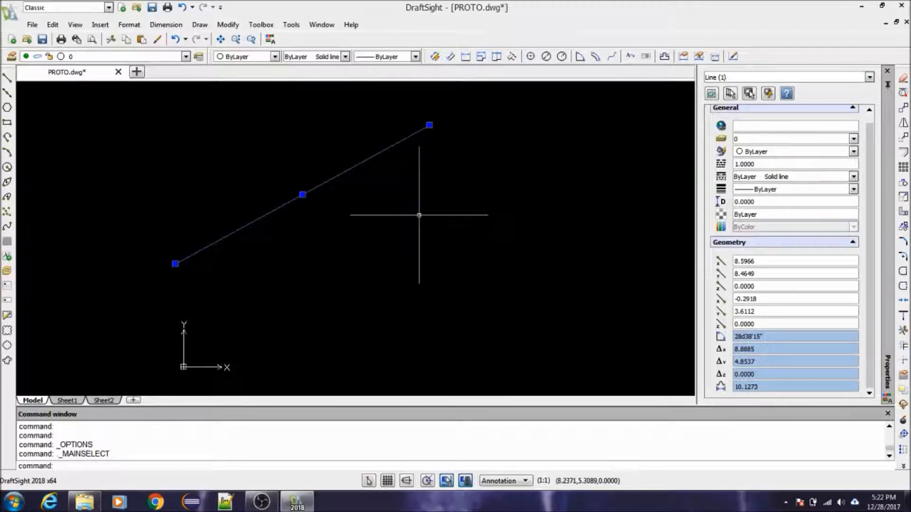
key("Escape")
key("Escape")
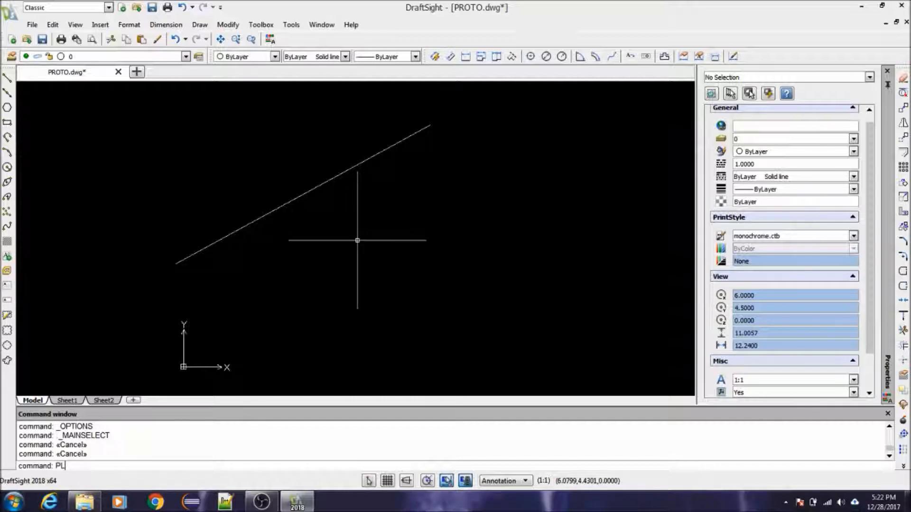
Draw a horizontal line about 10 units long from the diagonal line's lower endpoint, with Ortho turned on
key("Return")
key("Escape")
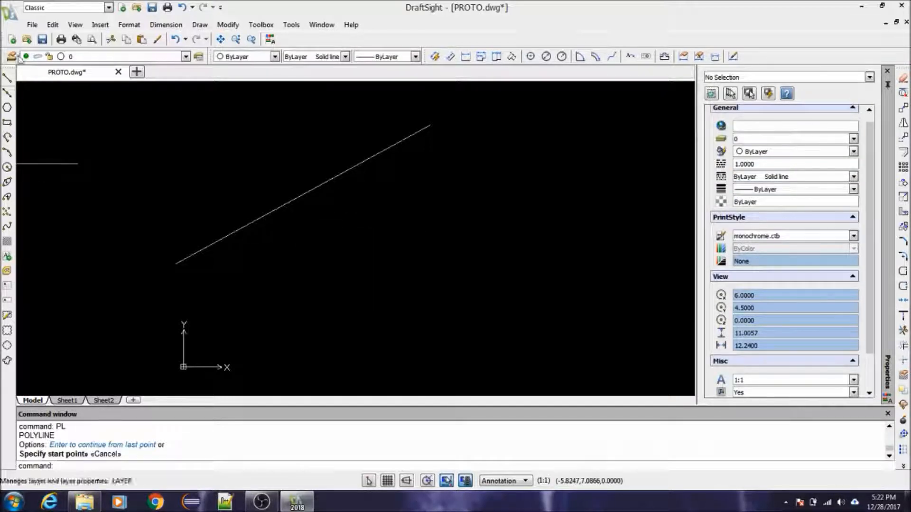
left_click(7, 79)
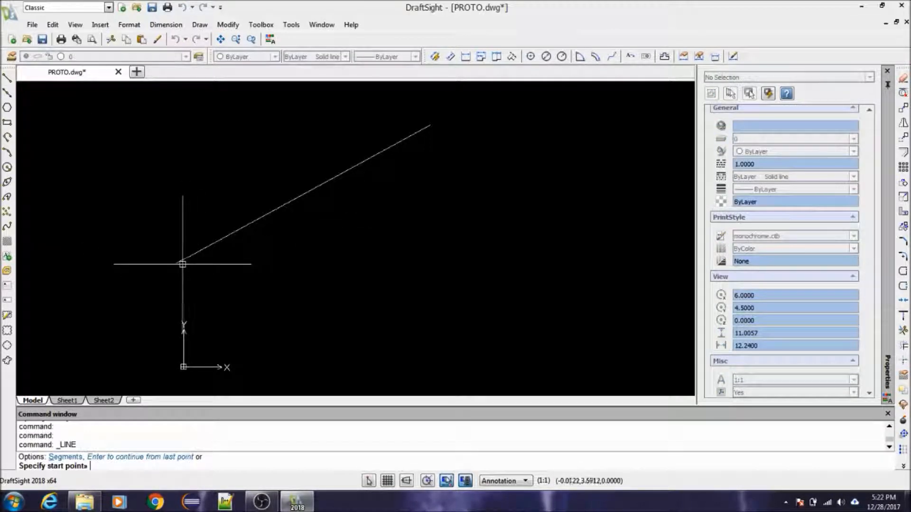
left_click(176, 264)
left_click(407, 481)
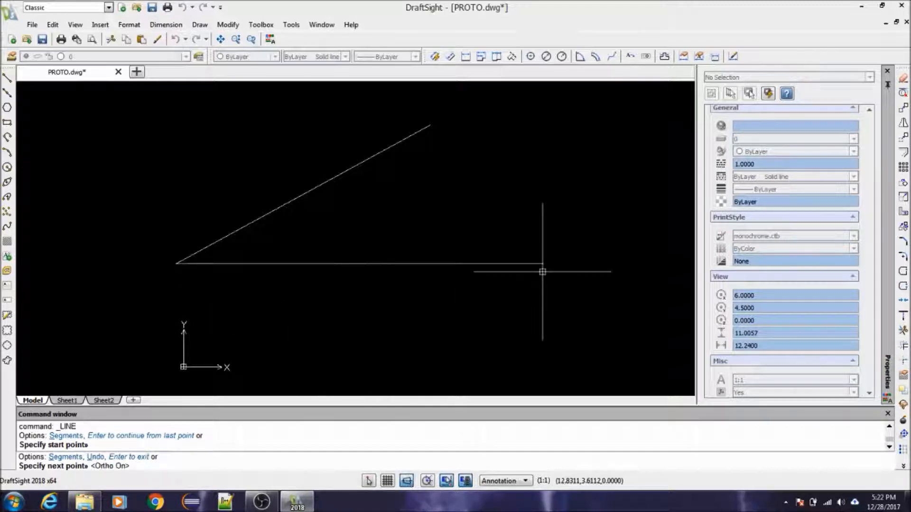
left_click(460, 264)
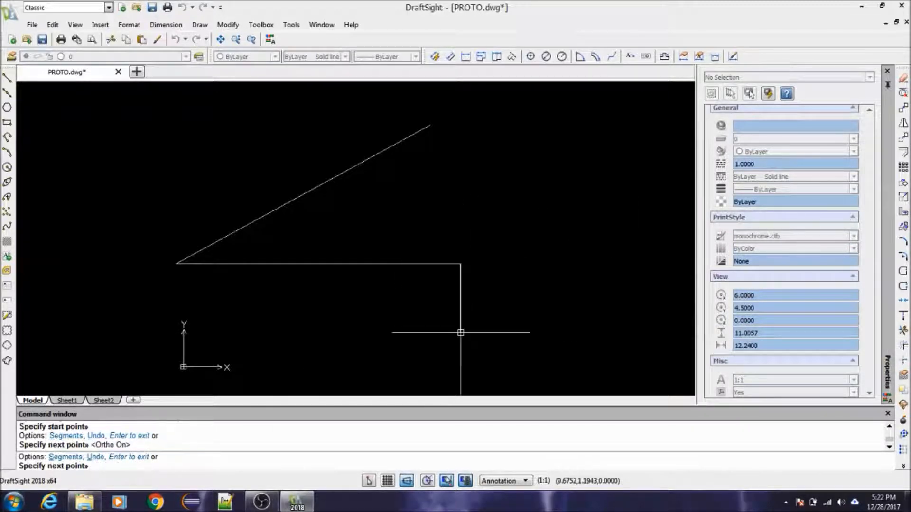
key("Escape")
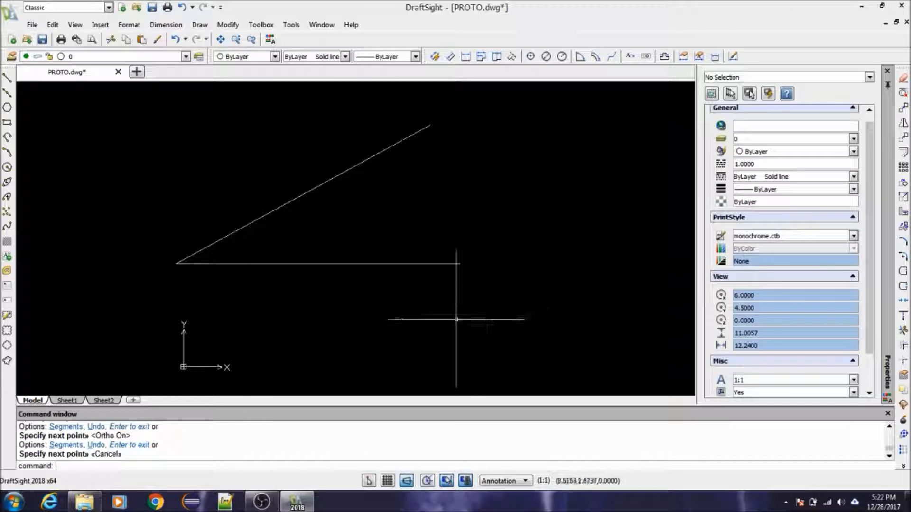
Turn Ortho off and check the diagonal line's angle against the horizontal line, clearing the selection
left_click(407, 482)
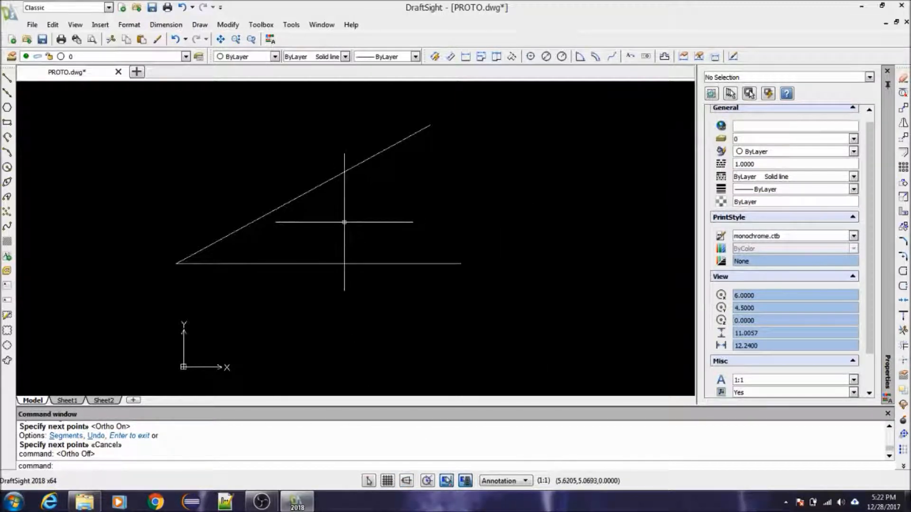
left_click(350, 173)
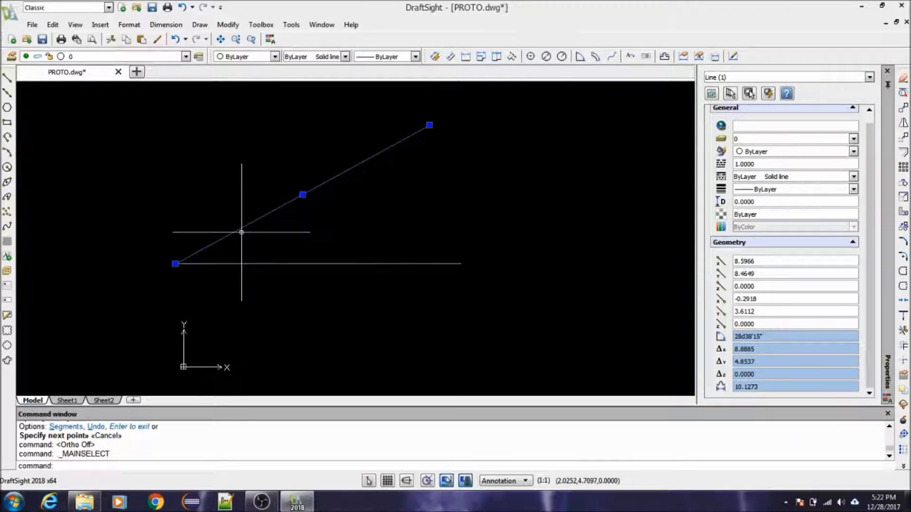
key("Escape")
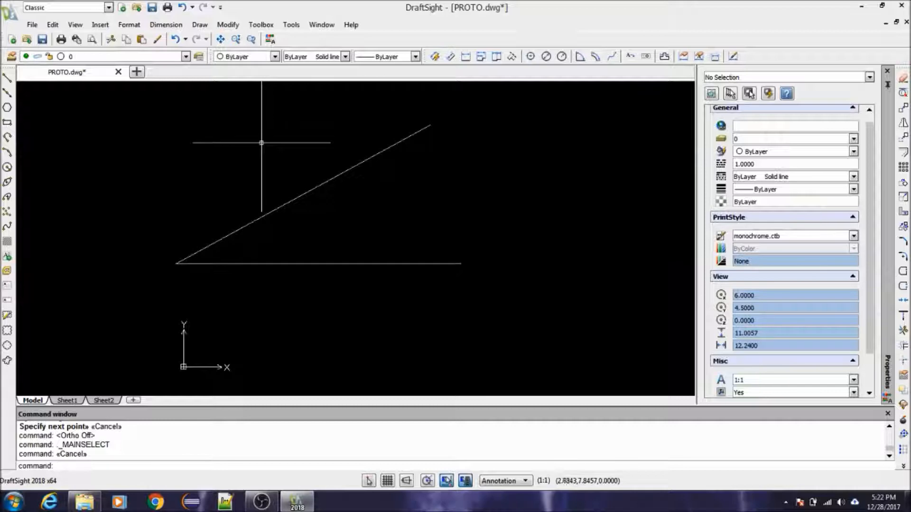
Enable clockwise angle measurement with a base angle of 0d0'0" in the Unit System settings, and apply it
left_click(290, 26)
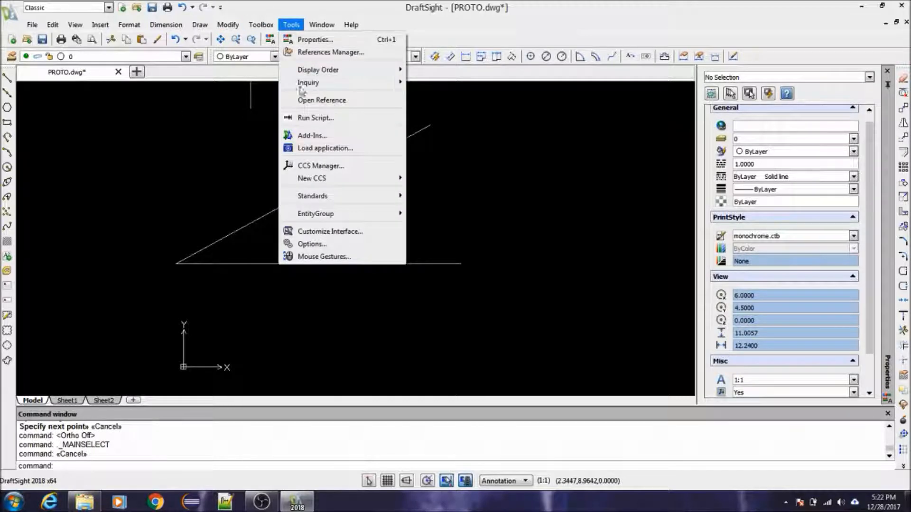
left_click(331, 247)
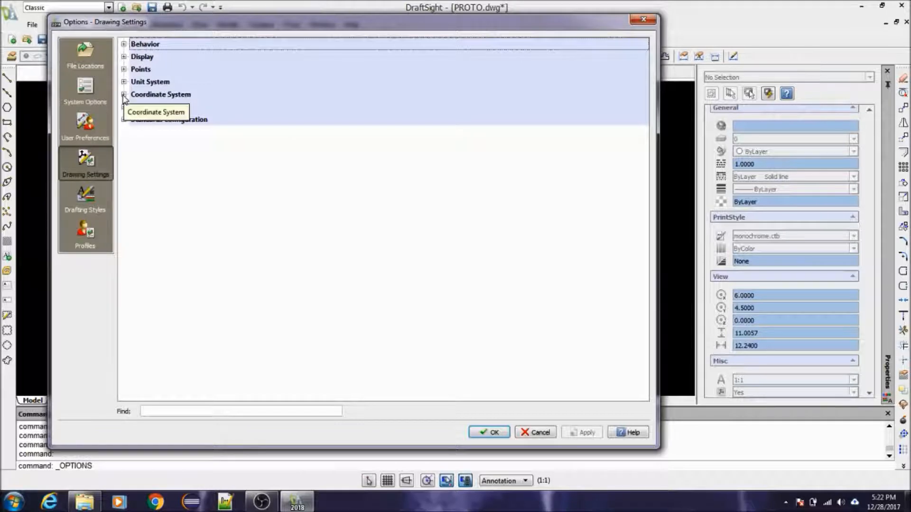
left_click(123, 82)
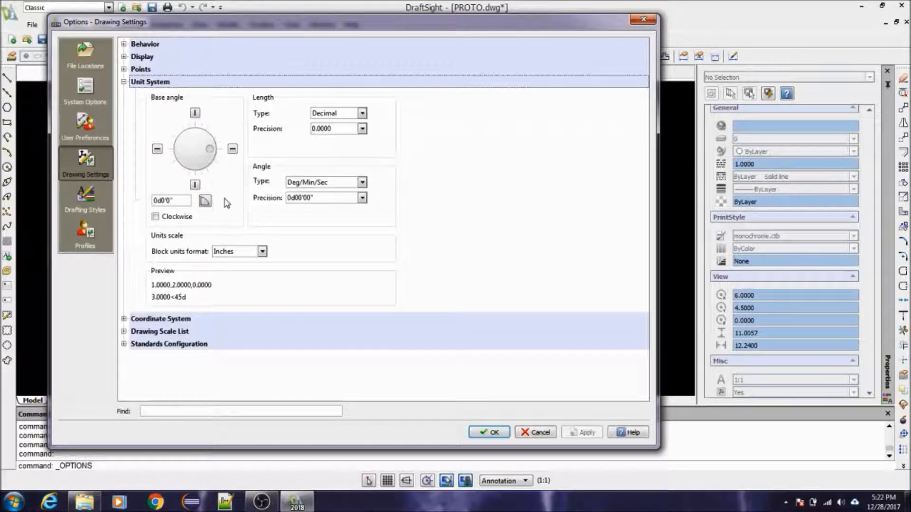
left_click(163, 218)
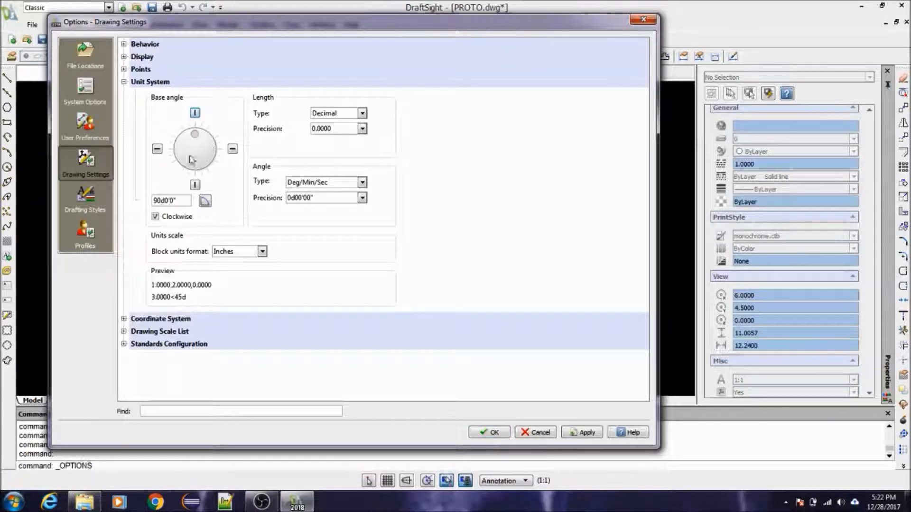
left_click(232, 149)
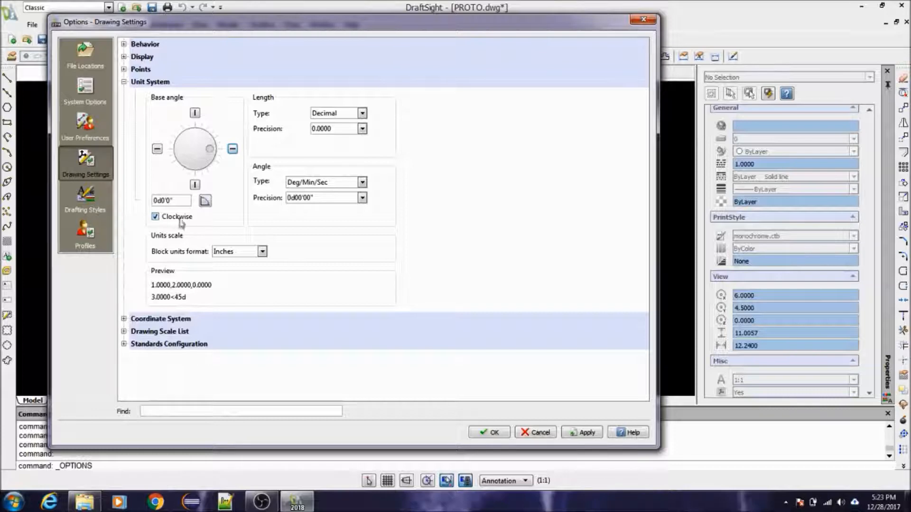
left_click(581, 432)
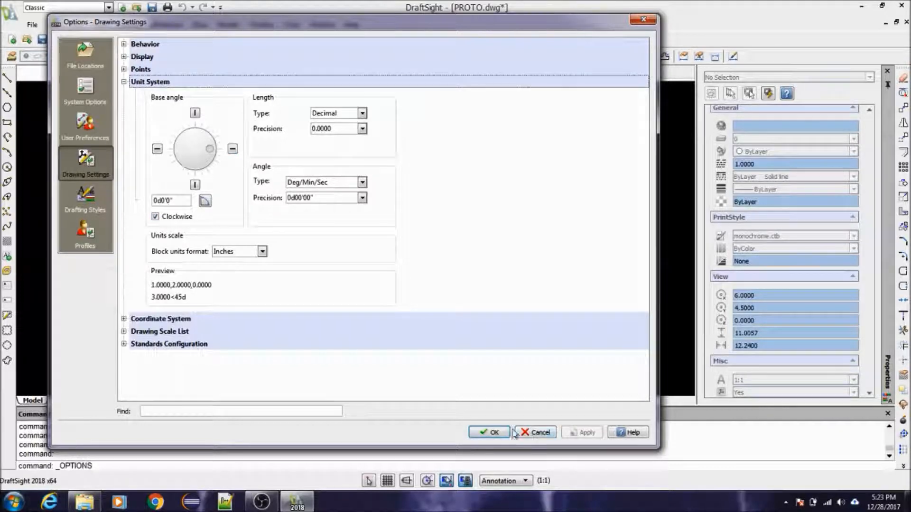
left_click(489, 432)
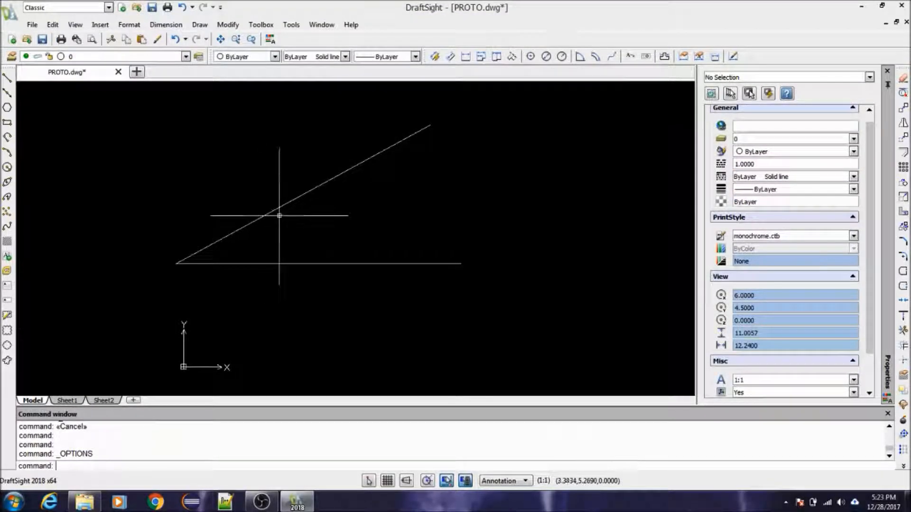
Check the diagonal line's angle as measured clockwise in its geometry properties, and clear the selection
left_click(266, 209)
left_click(264, 226)
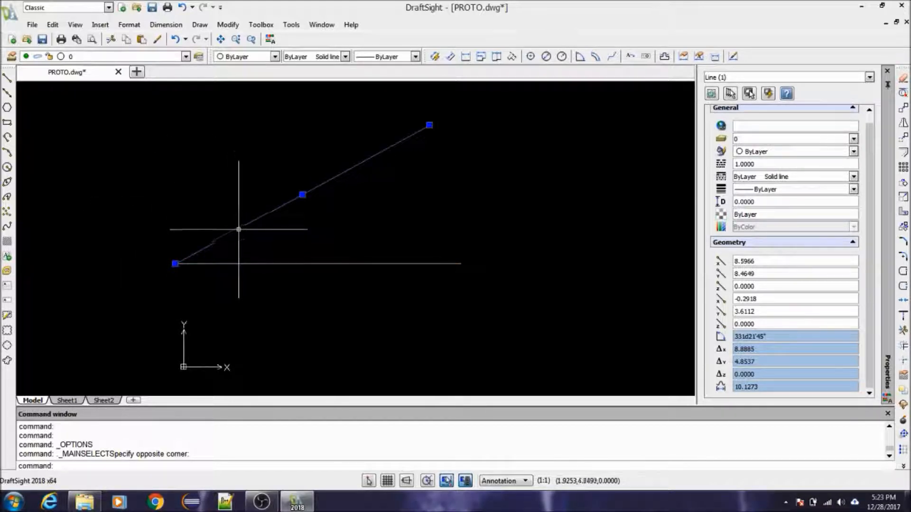
key("Escape")
key("Escape")
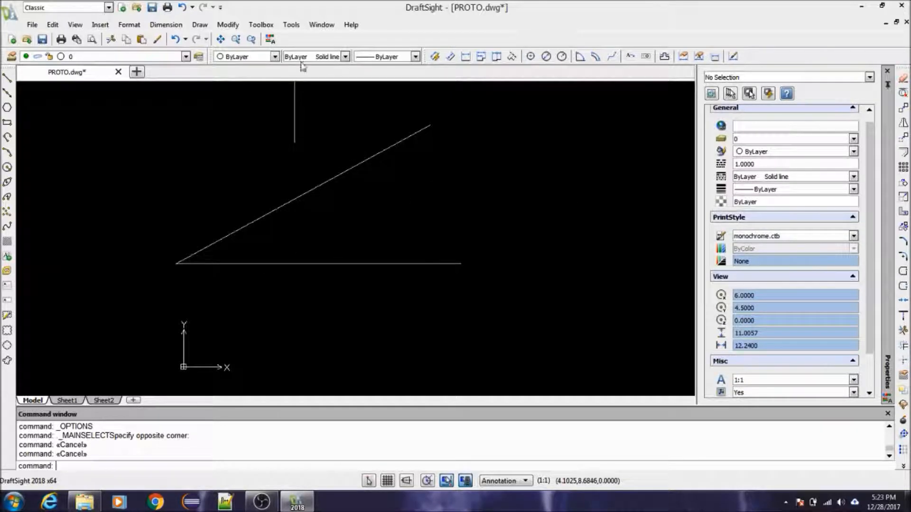
Review the Unit System drawing settings for length, angle and direction, and close them without changes
left_click(294, 26)
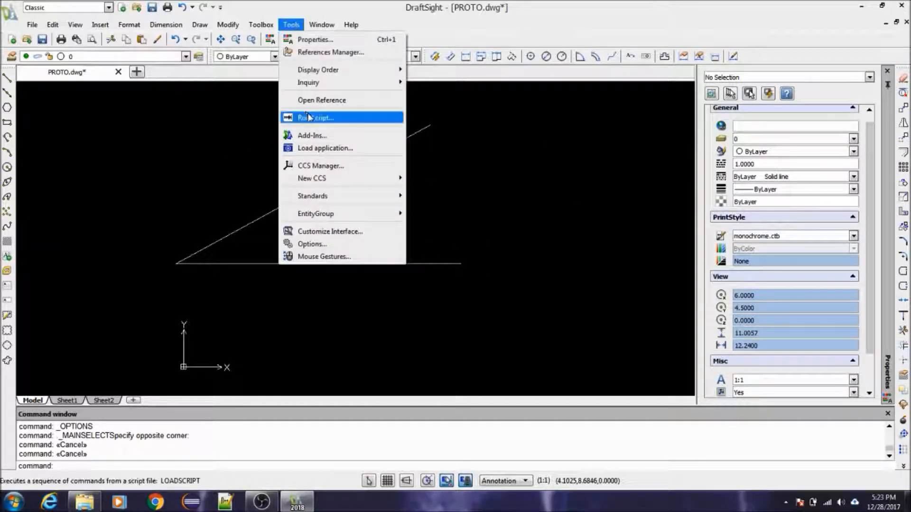
left_click(326, 244)
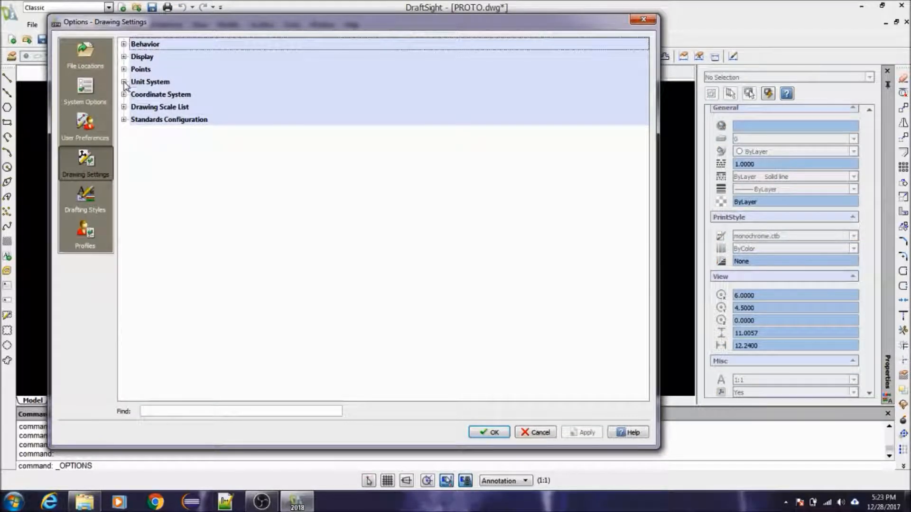
left_click(124, 82)
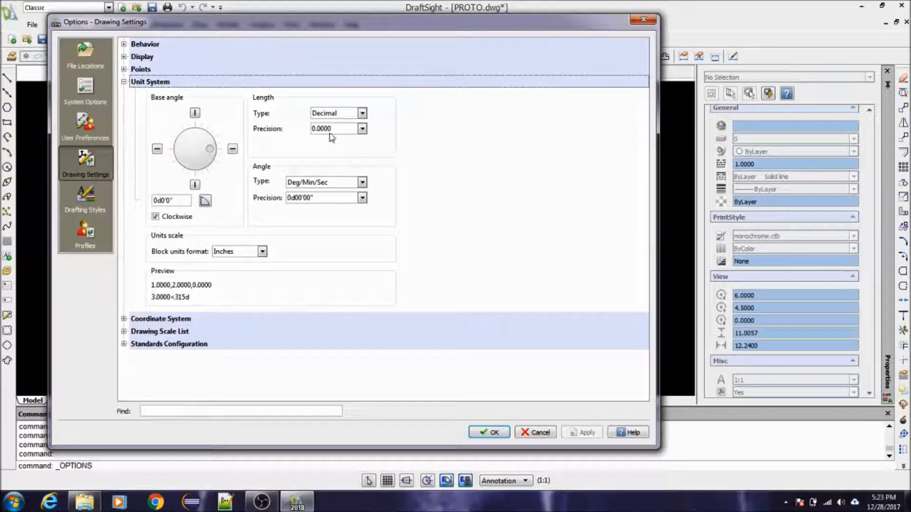
left_click(536, 432)
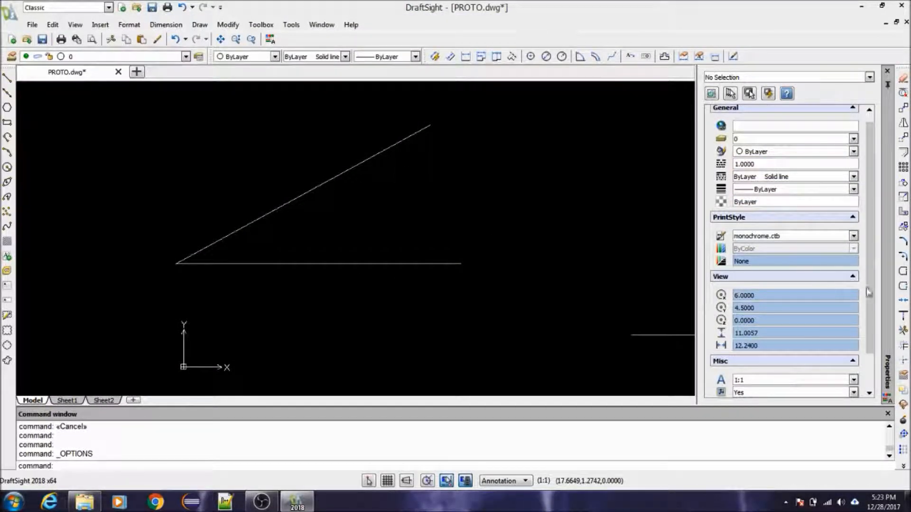
Examine the drawing's view and miscellaneous properties and the diagonal line's geometry values, and deselect the line
scroll(869, 305, "down", 3)
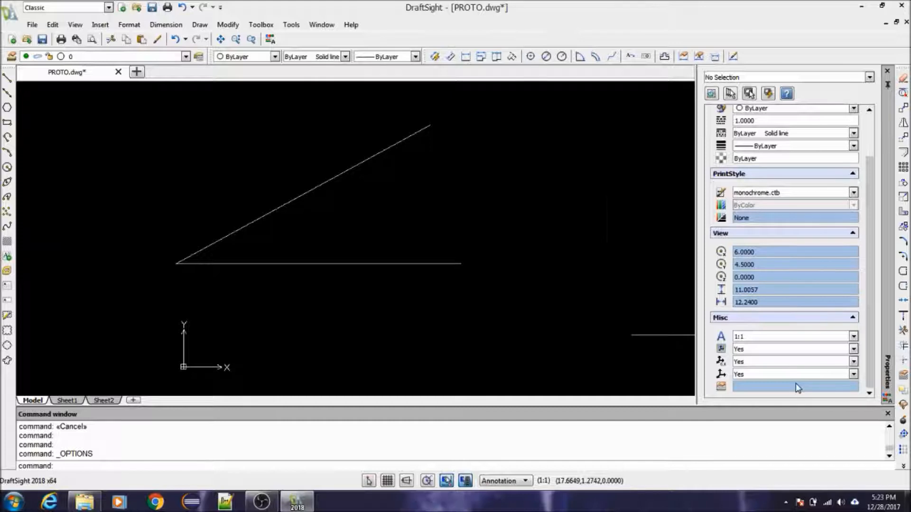
left_click(315, 186)
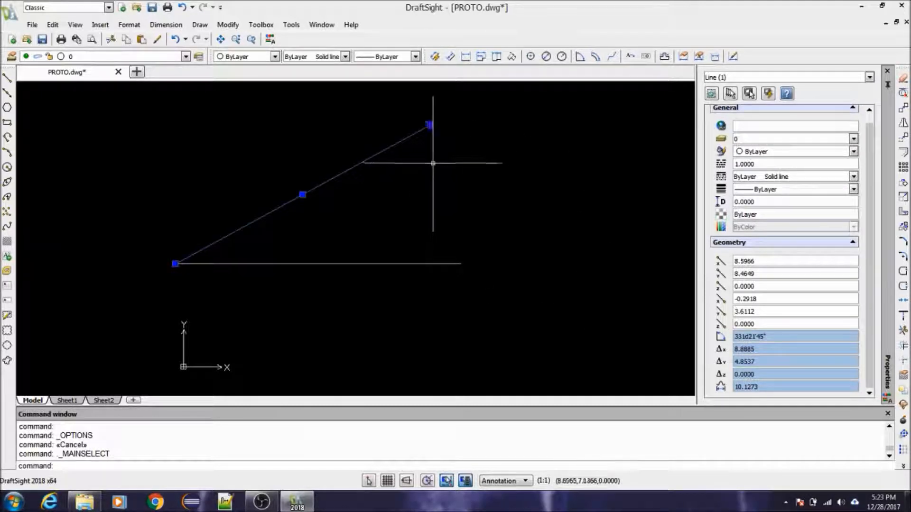
key("Escape")
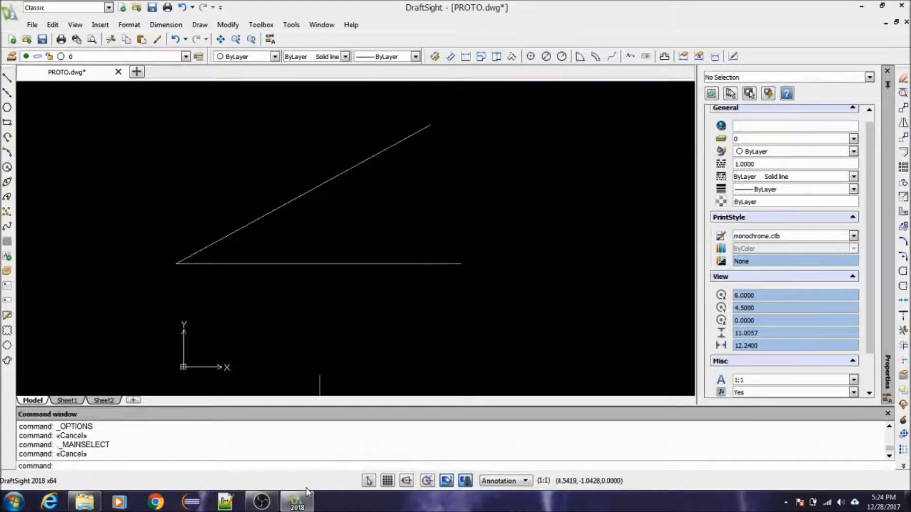
Recheck the Unit System length and angle formats, close the settings without changes, and look through the drawing's view and miscellaneous properties
left_click(291, 24)
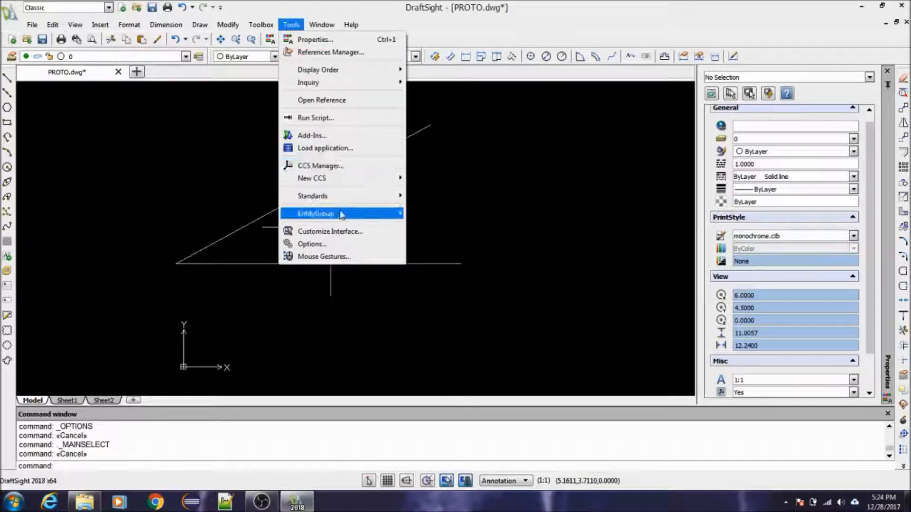
left_click(339, 244)
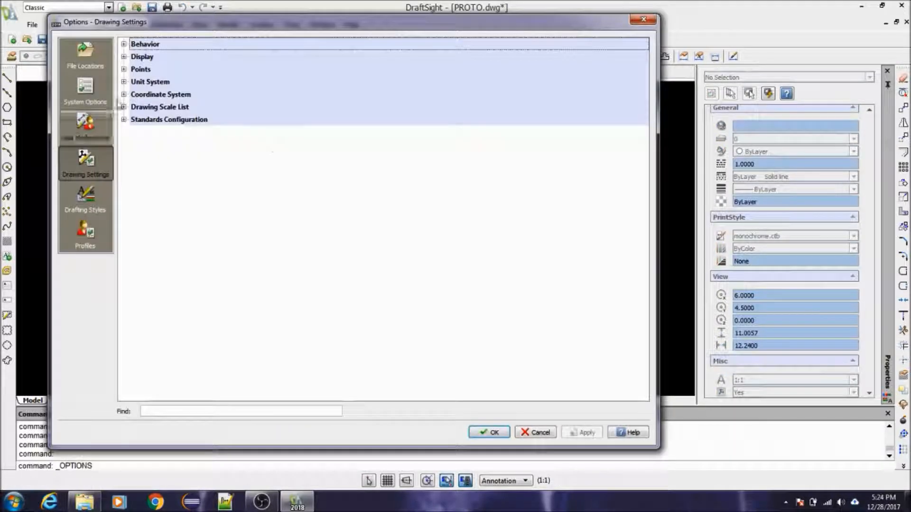
left_click(124, 82)
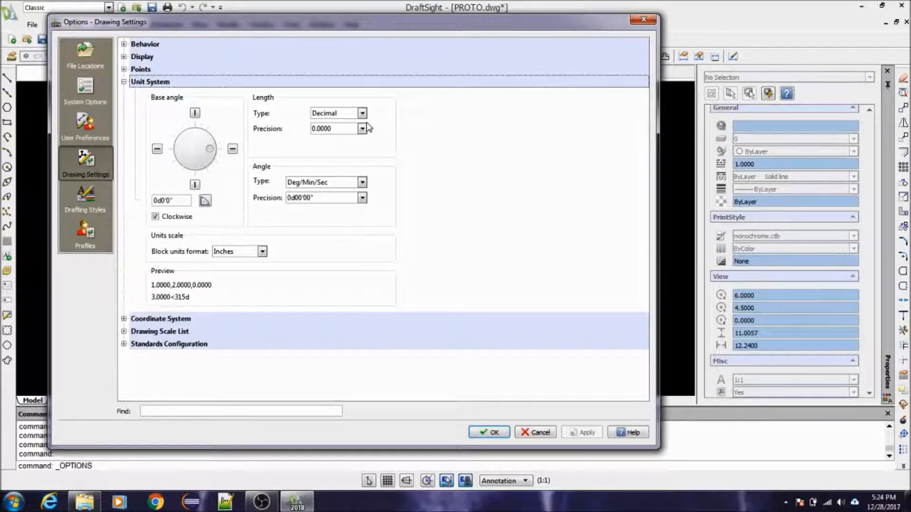
left_click(539, 432)
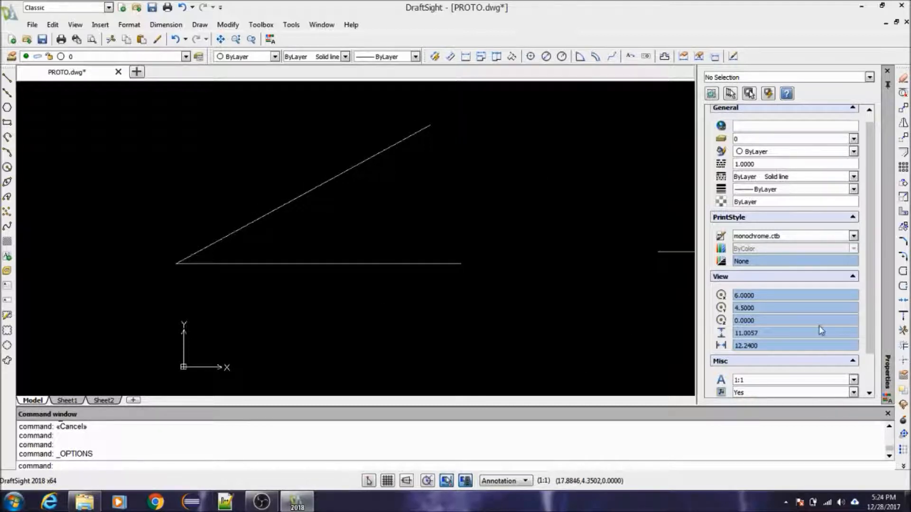
scroll(763, 336, "down", 1)
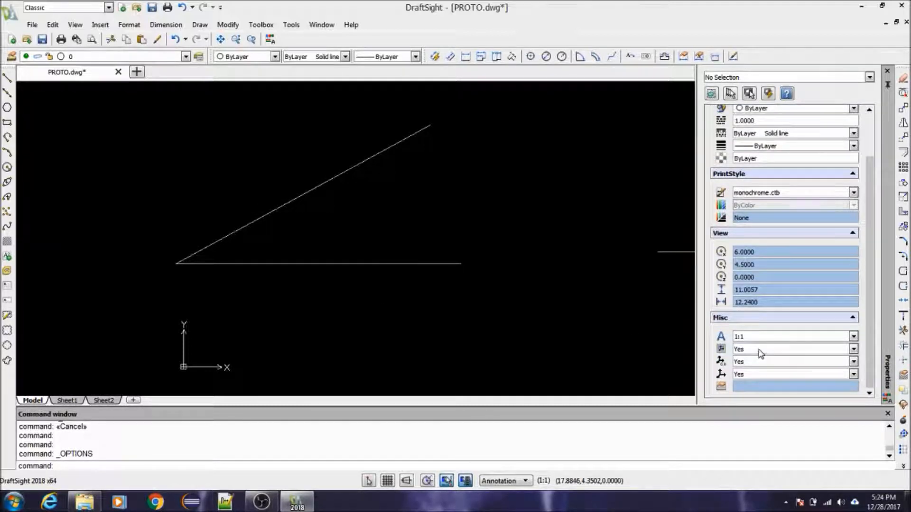
key("Escape")
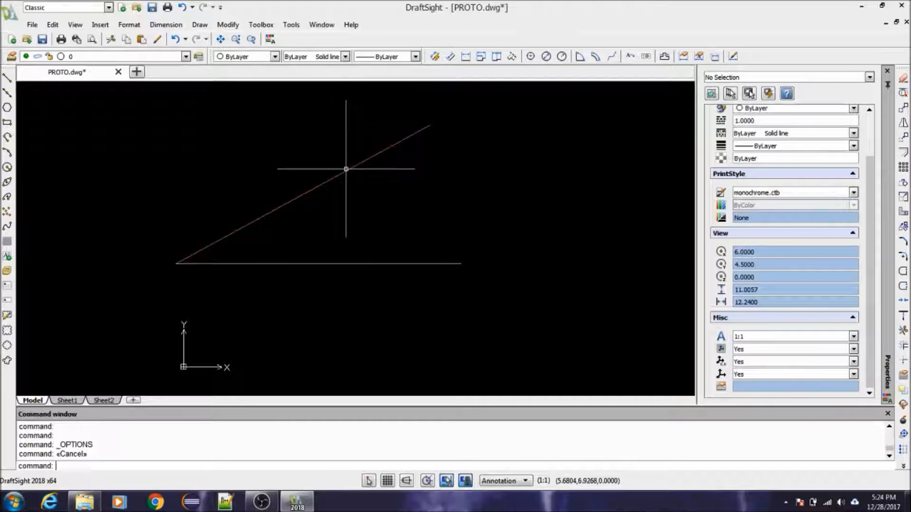
List the diagonal line's properties with GetProperties, highlight its length and angle in the report, and dismiss the report
left_click(346, 170)
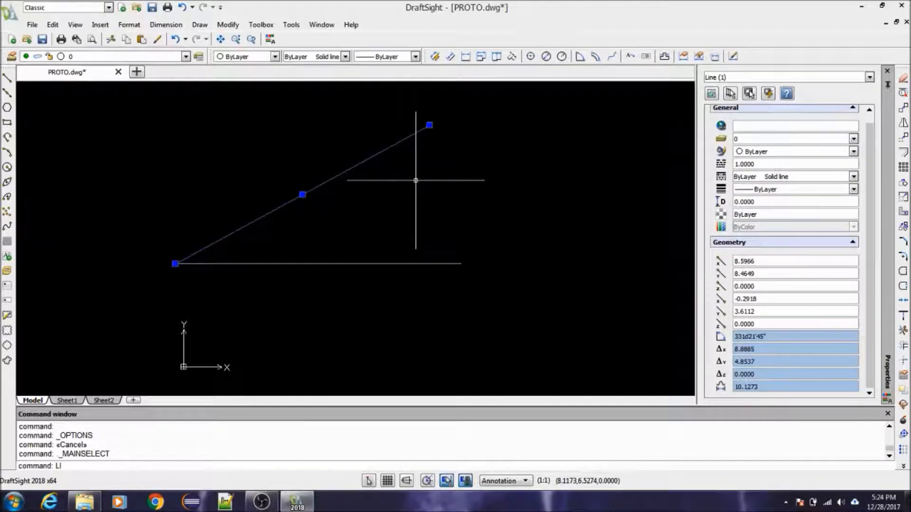
key("Return")
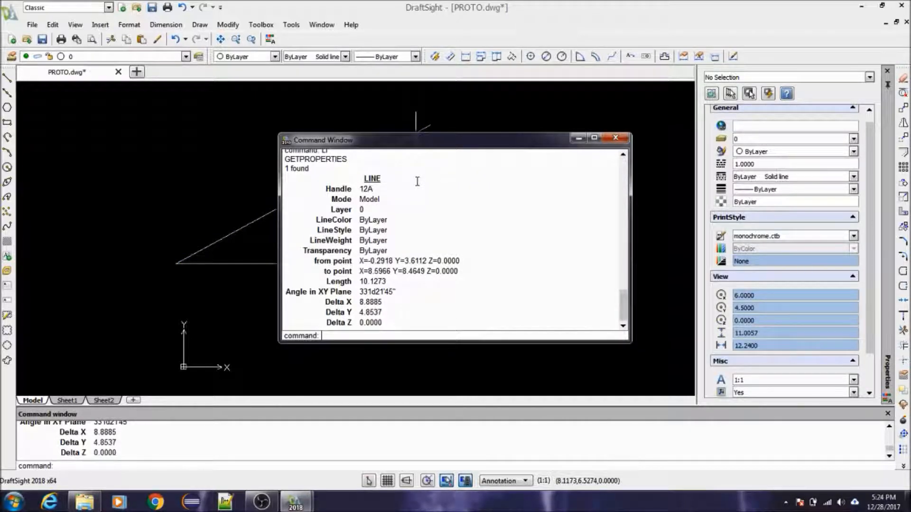
left_click_drag(428, 143, 411, 131)
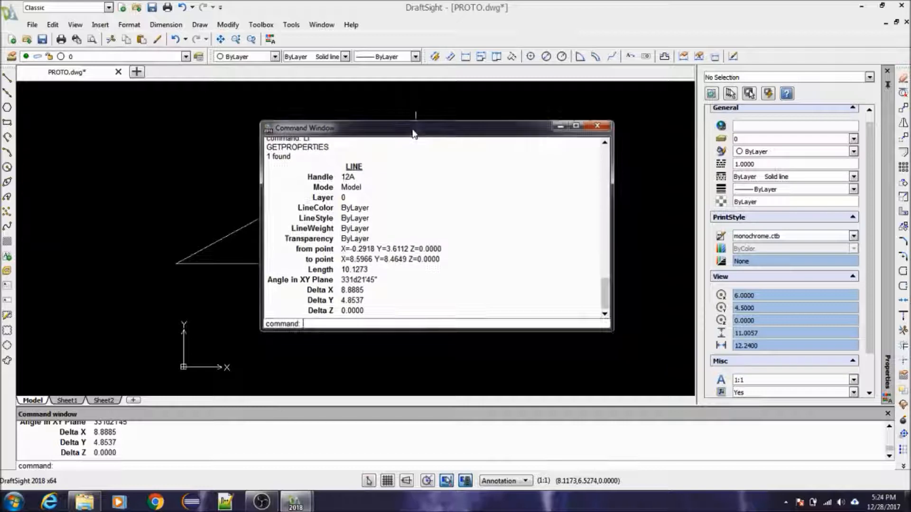
left_click_drag(431, 274, 379, 299)
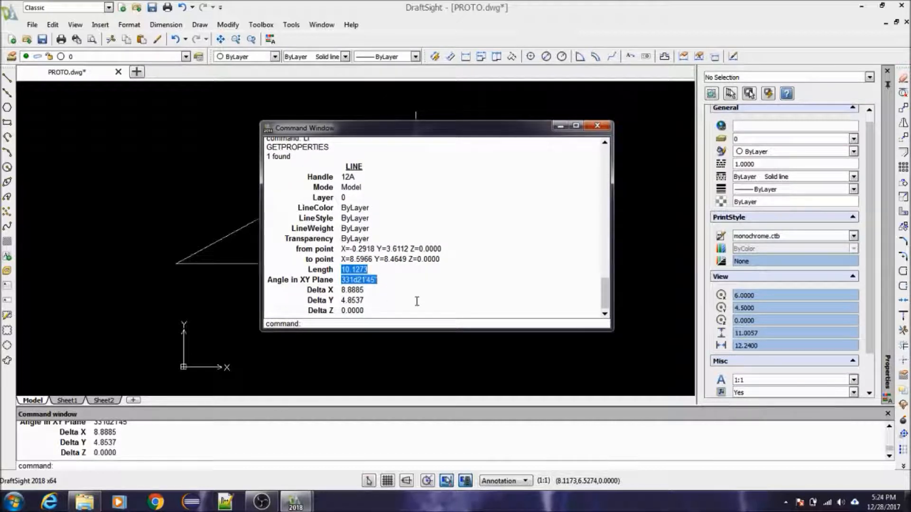
left_click(558, 125)
key("Escape")
key("Escape")
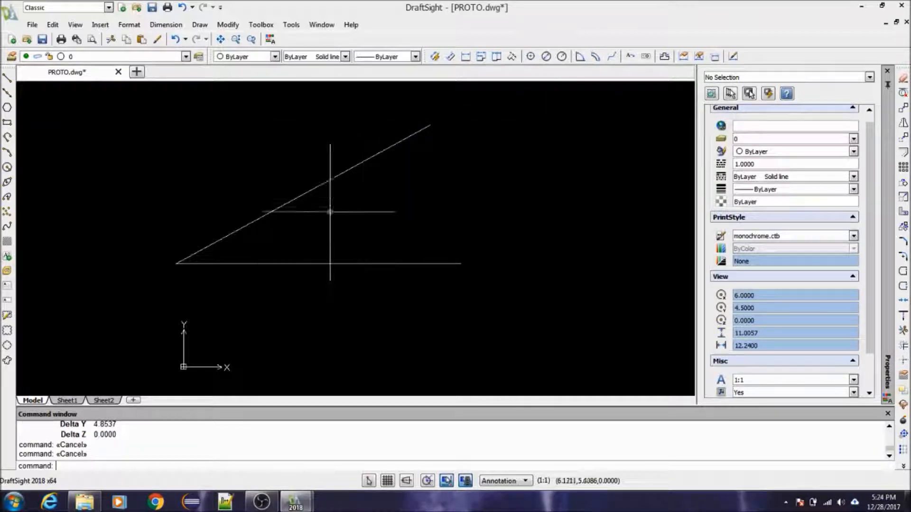
Review the Standard dimension style's linear dimension format and precision in the drafting styles, and close them without changes
scroll(478, 264, "down", 2)
scroll(378, 207, "up", 1)
scroll(378, 208, "up", 1)
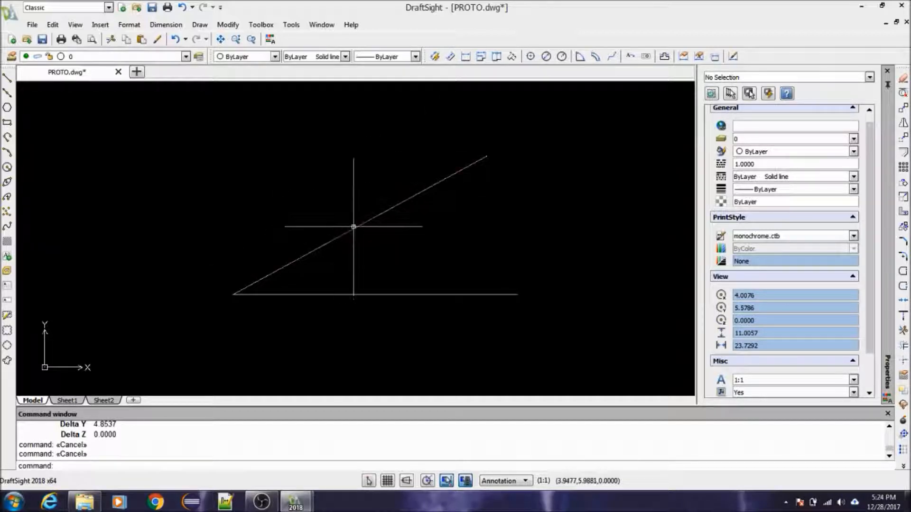
left_click(291, 25)
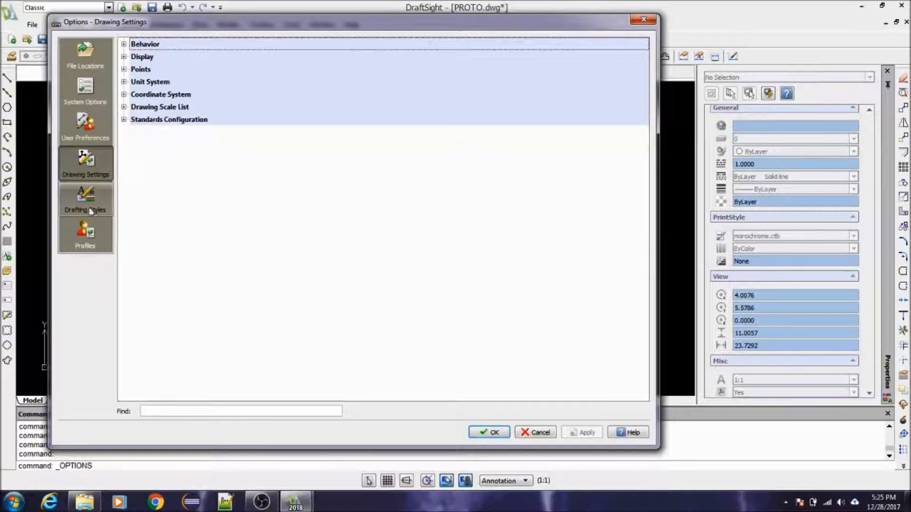
left_click(102, 209)
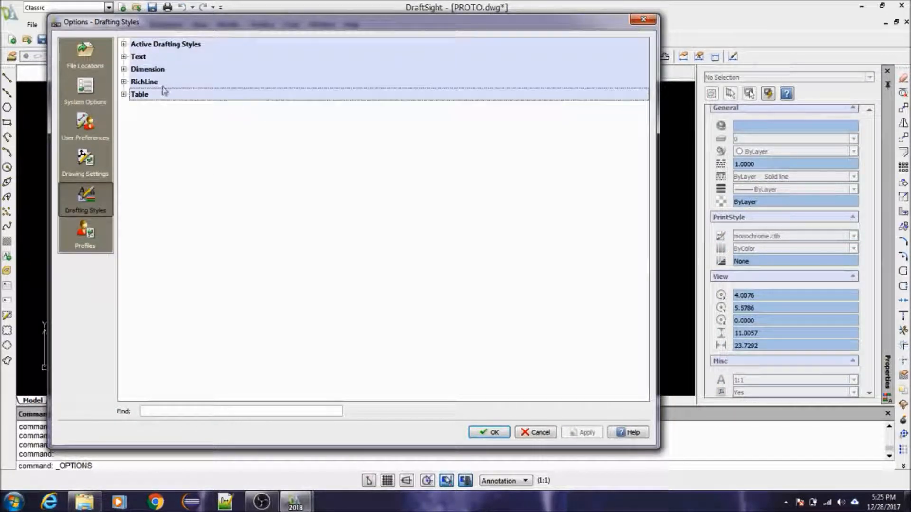
left_click(124, 69)
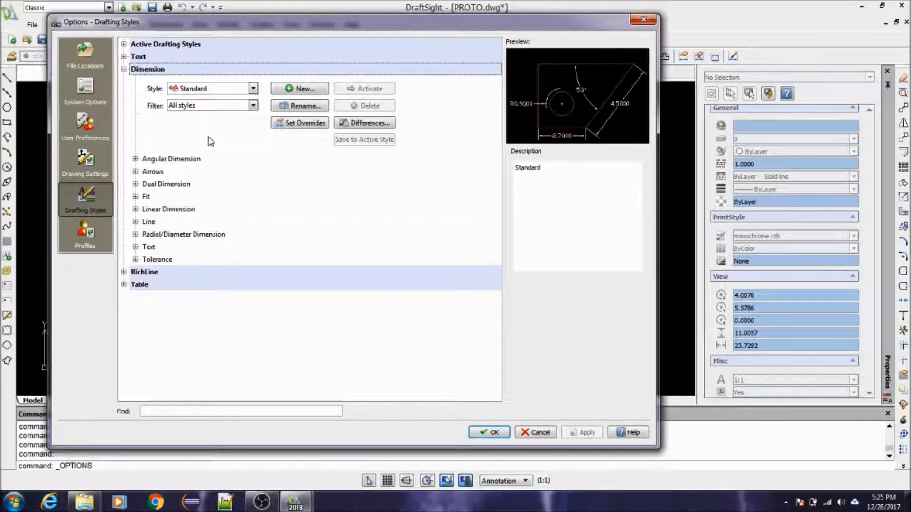
left_click(135, 210)
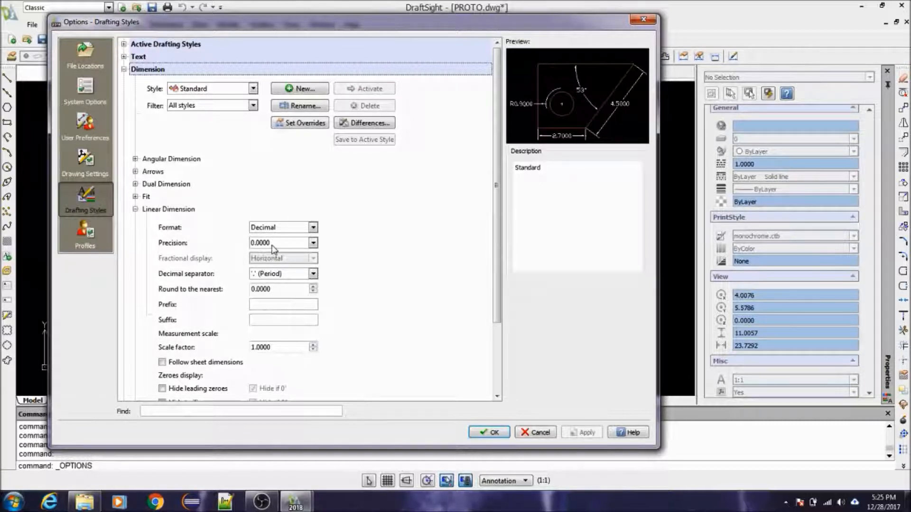
left_click(545, 434)
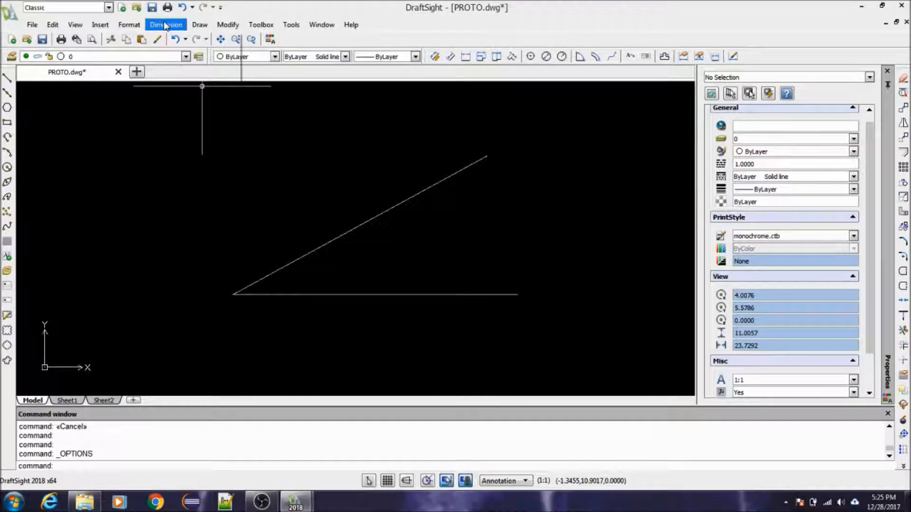
Start a parallel dimension and, while it is running, review the enabled geometry and reference EntitySnaps and accept the settings
left_click(164, 24)
left_click(187, 57)
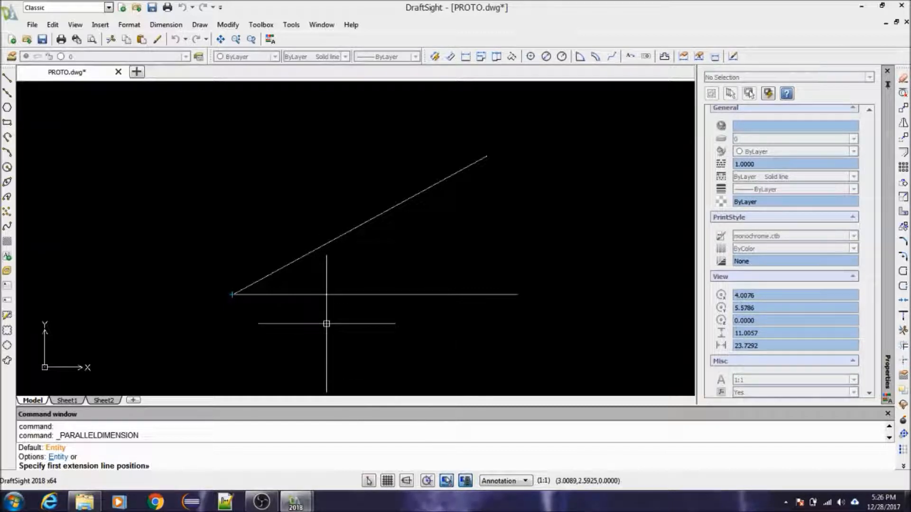
right_click(447, 482)
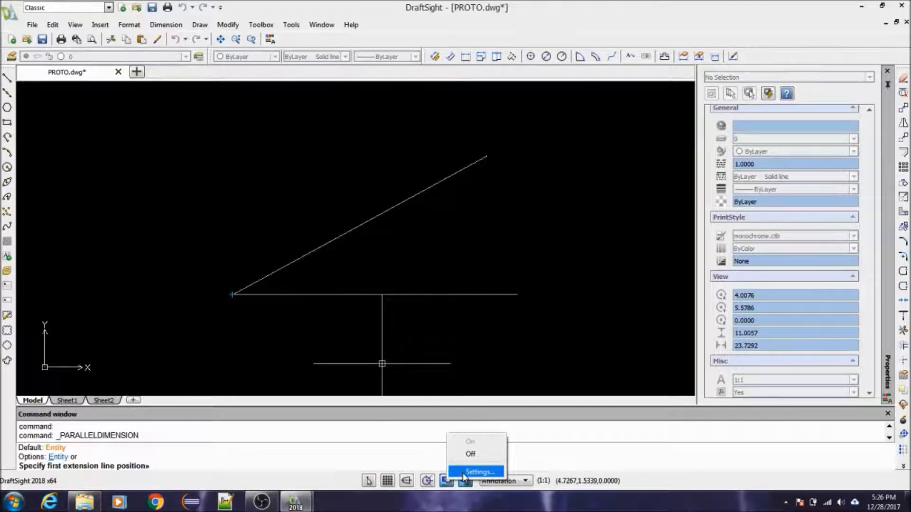
left_click(464, 474)
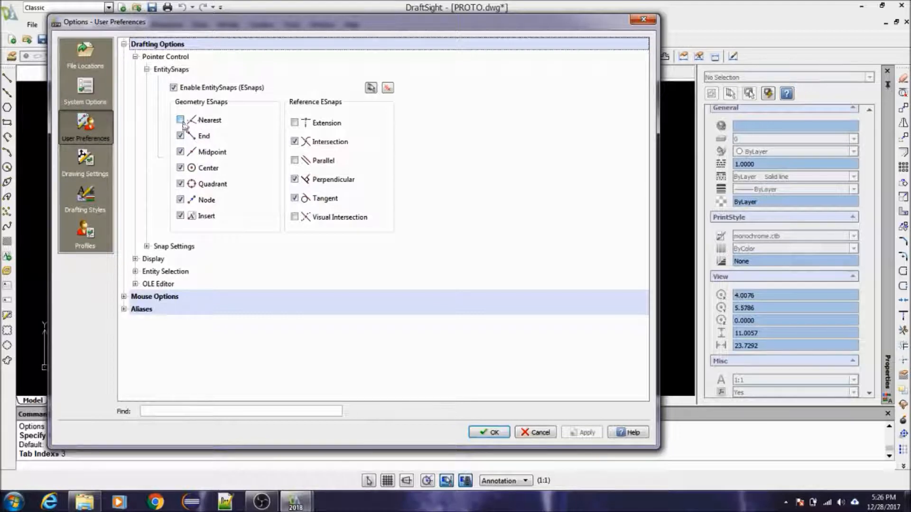
left_click(494, 432)
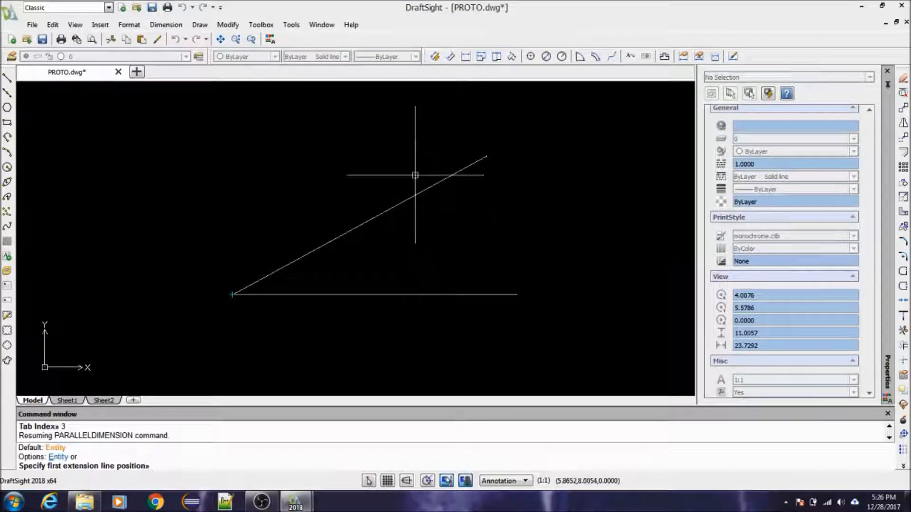
Place the parallel dimension between the two endpoints of the diagonal line, with the dimension line offset above it
left_click(252, 281)
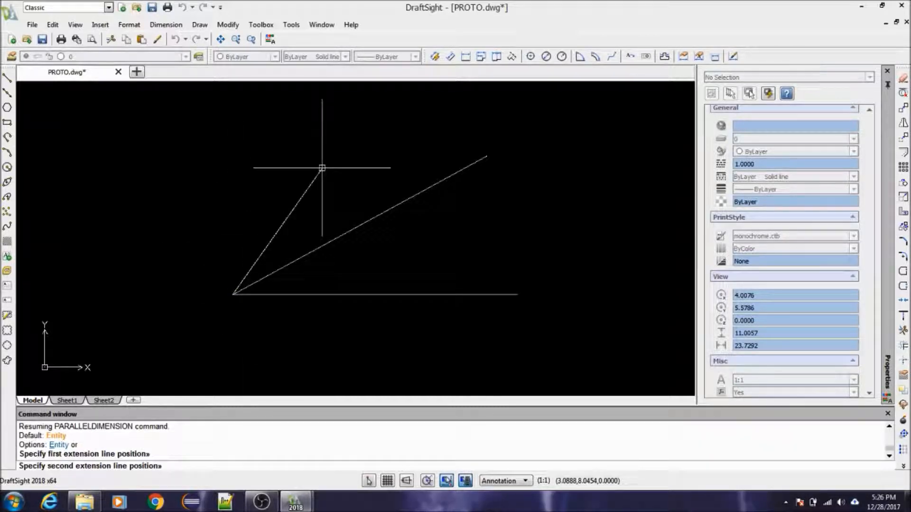
left_click(473, 160)
left_click(386, 161)
scroll(331, 203, "up", 3)
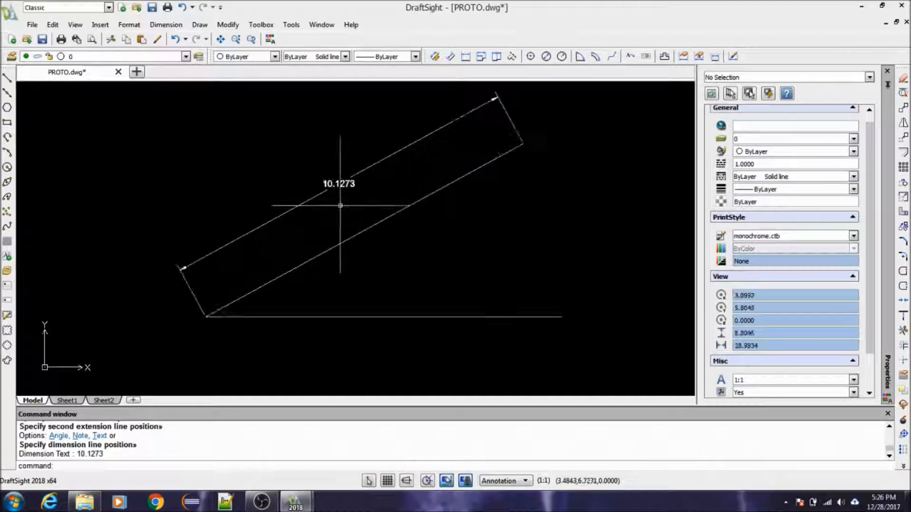
scroll(241, 268, "down", 2)
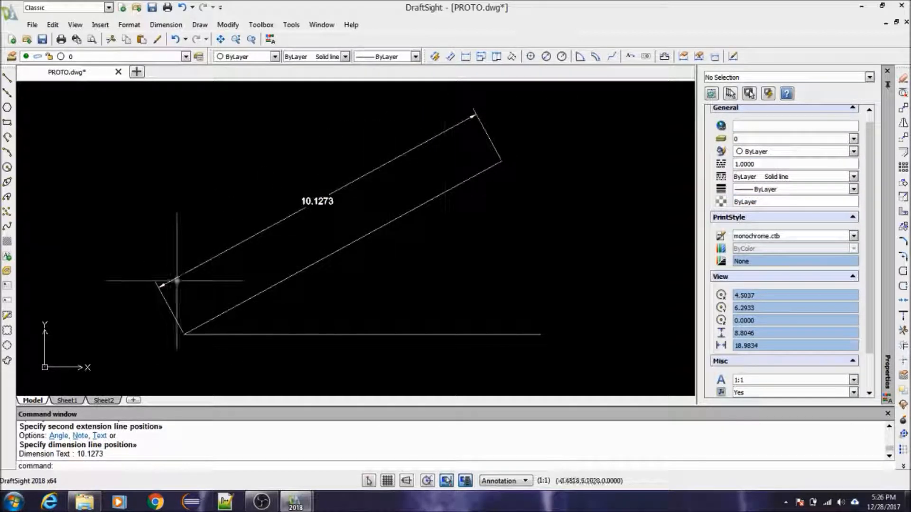
scroll(331, 197, "up", 2)
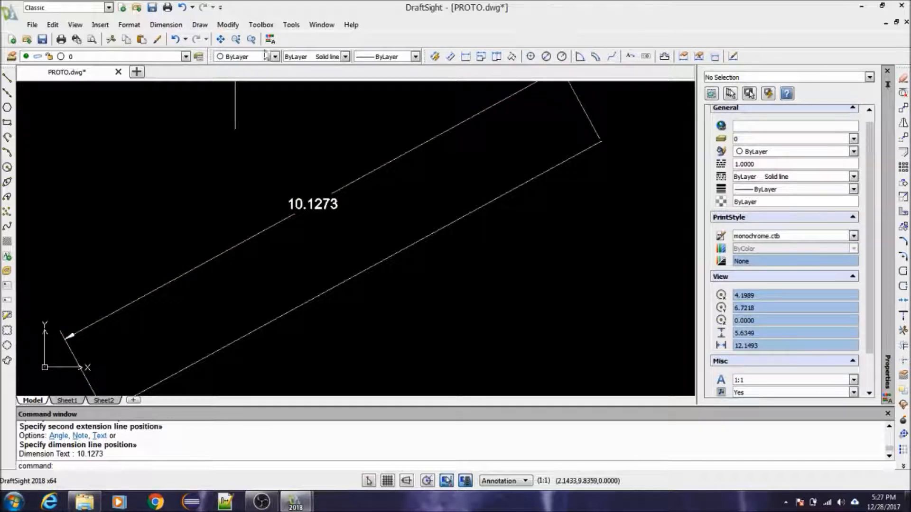
Set the Standard dimension style's linear precision to 0.00 and its suffix to the foot mark ('), and accept the settings
left_click(290, 25)
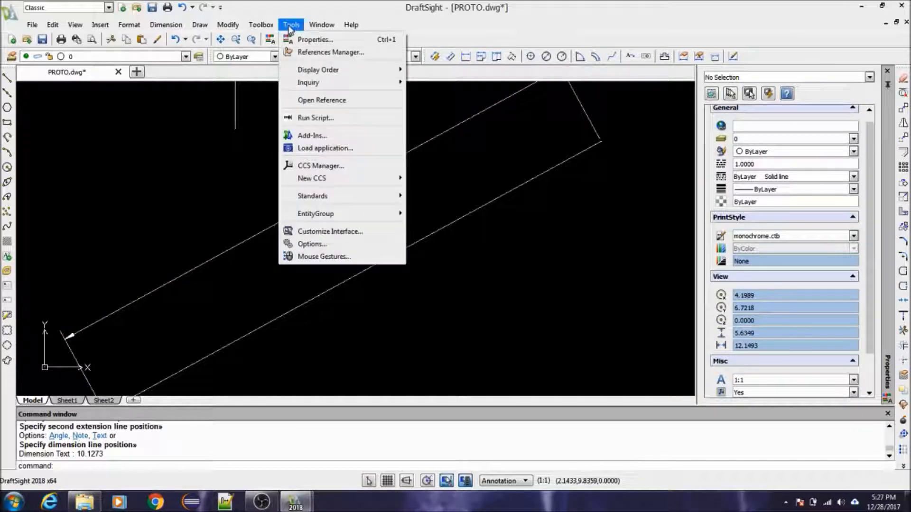
left_click(319, 245)
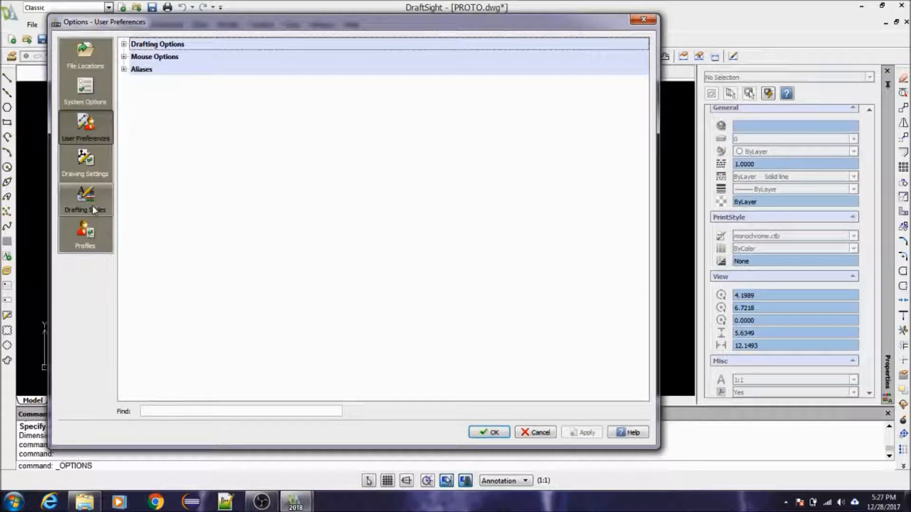
left_click(86, 199)
left_click(127, 70)
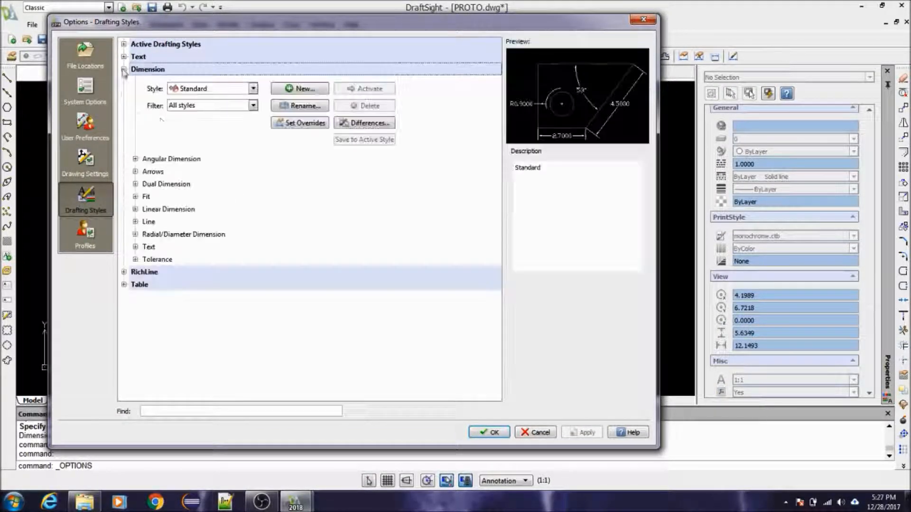
left_click(136, 210)
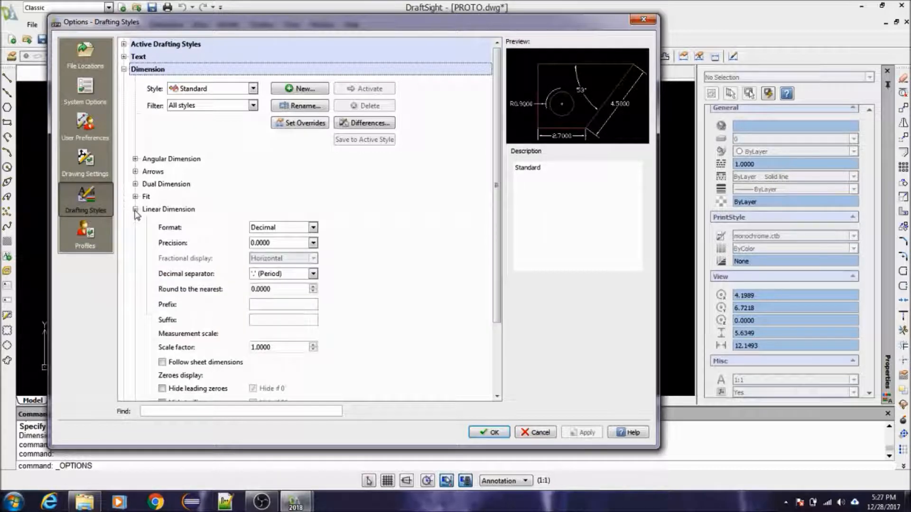
scroll(251, 187, "down", 3)
left_click(294, 155)
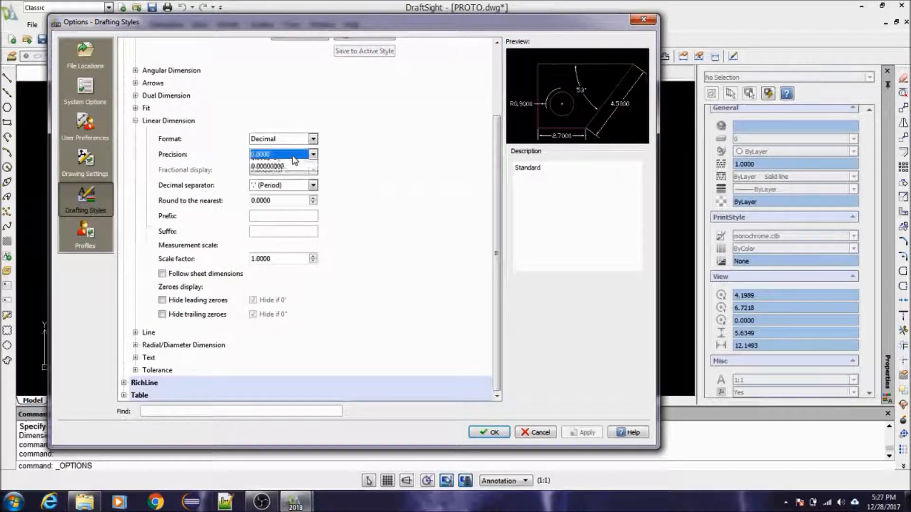
left_click(283, 182)
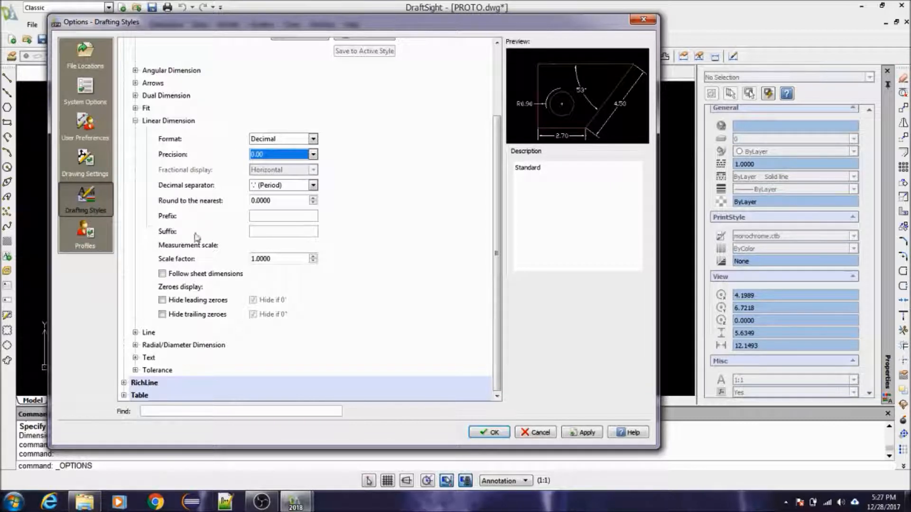
left_click(259, 231)
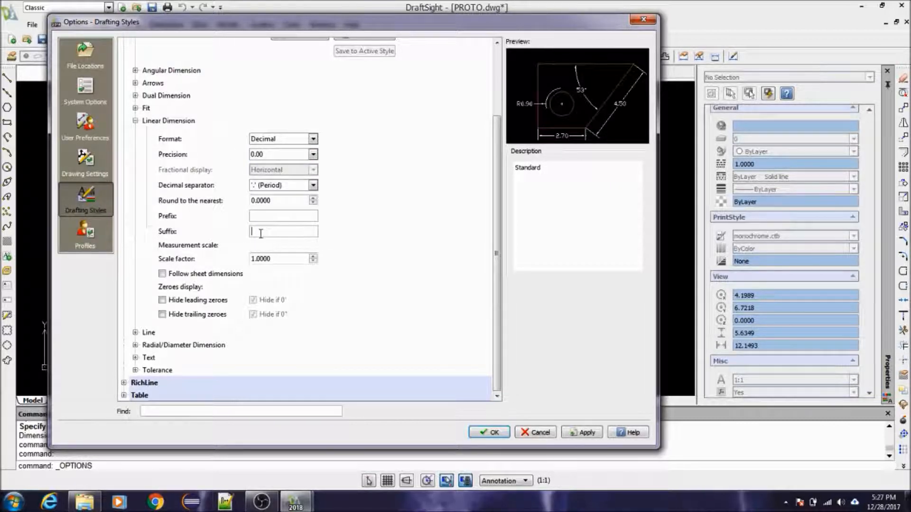
type("'")
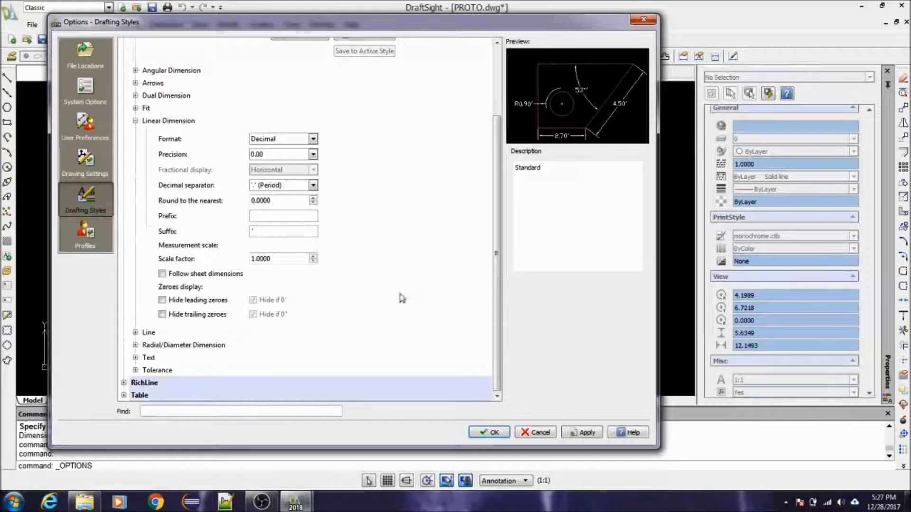
left_click(488, 432)
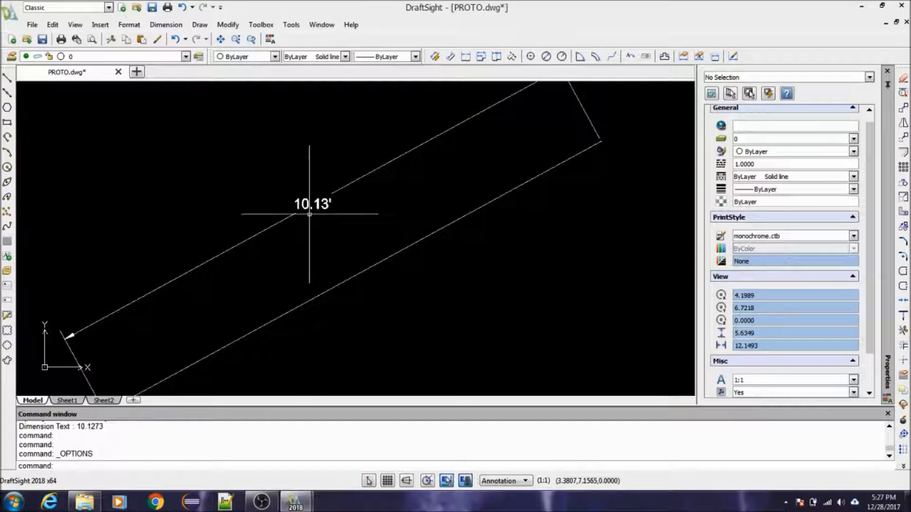
Check the diagonal line's length in its properties against its parallel dimension text, and clear the selection
left_click(448, 227)
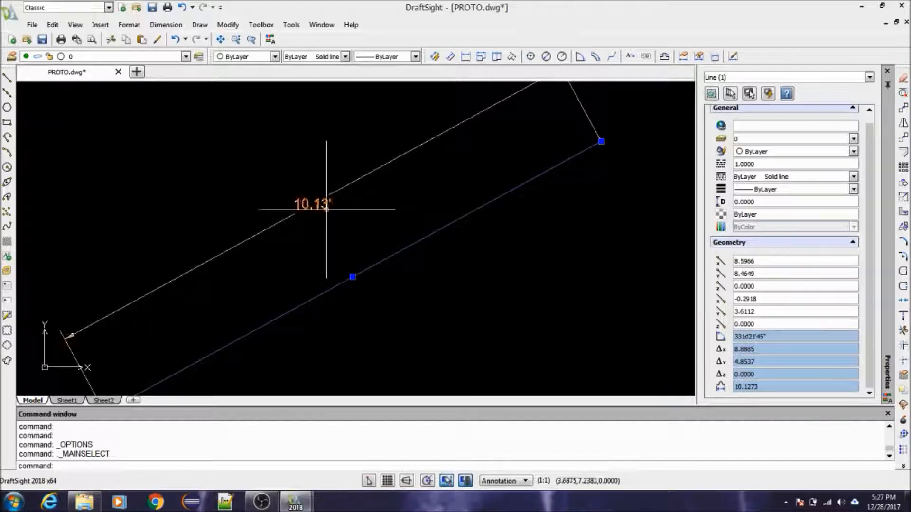
key("Escape")
key("Escape")
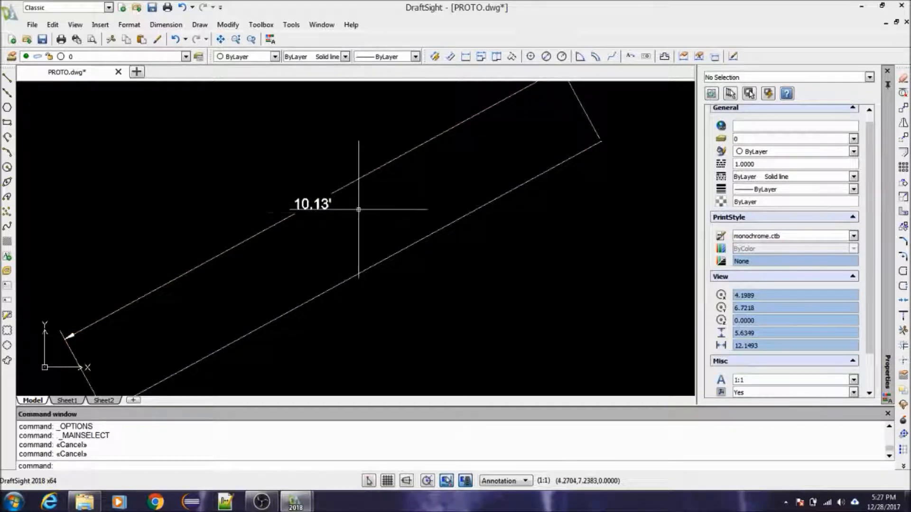
scroll(332, 207, "down", 1)
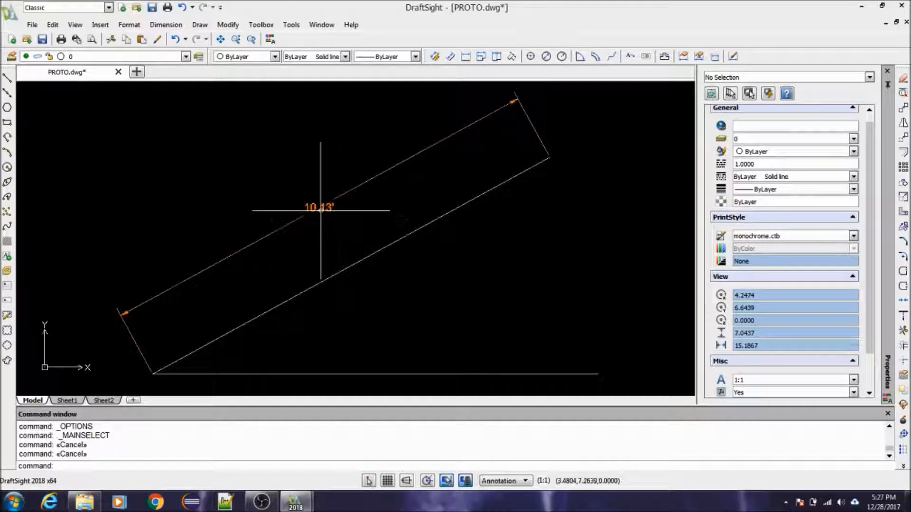
scroll(324, 207, "up", 2)
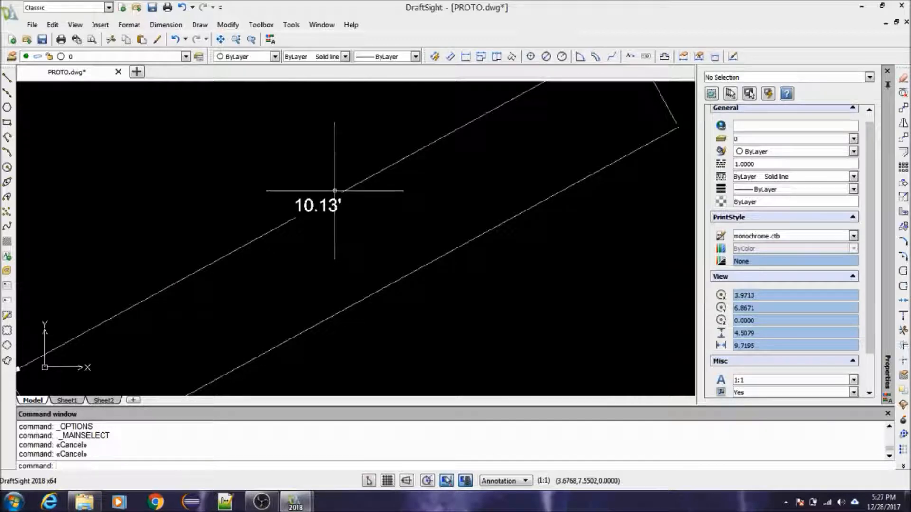
scroll(335, 191, "down", 1)
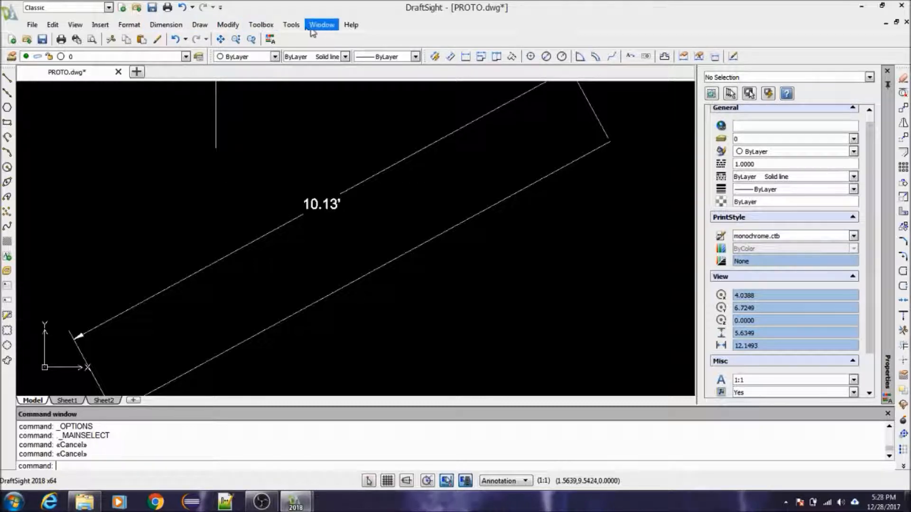
Set the Standard dimension style's linear format to Architectural with 0'-0 1/16" precision, remove the suffix, and accept the settings
left_click(296, 26)
left_click(325, 244)
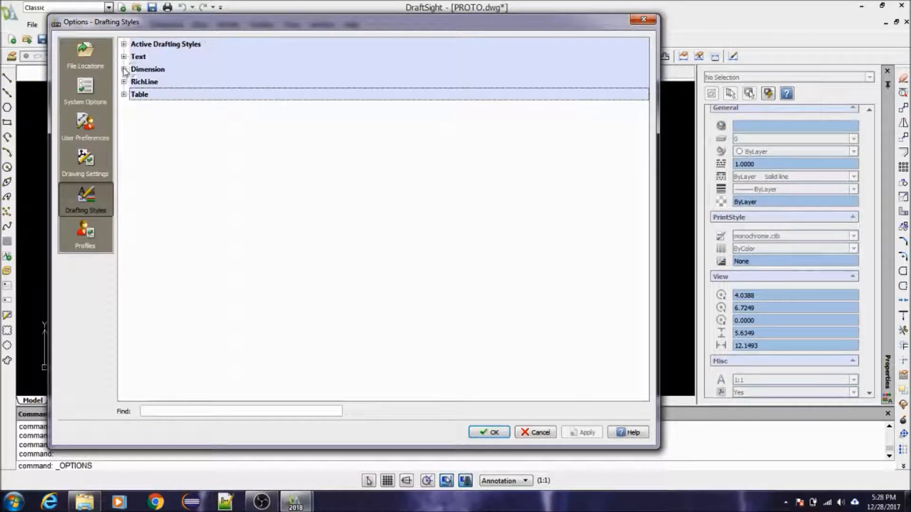
left_click(124, 70)
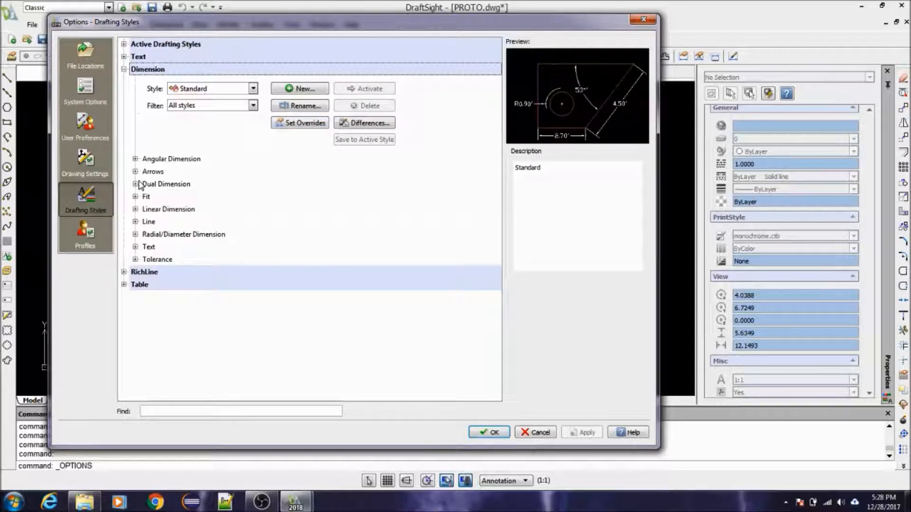
left_click(135, 209)
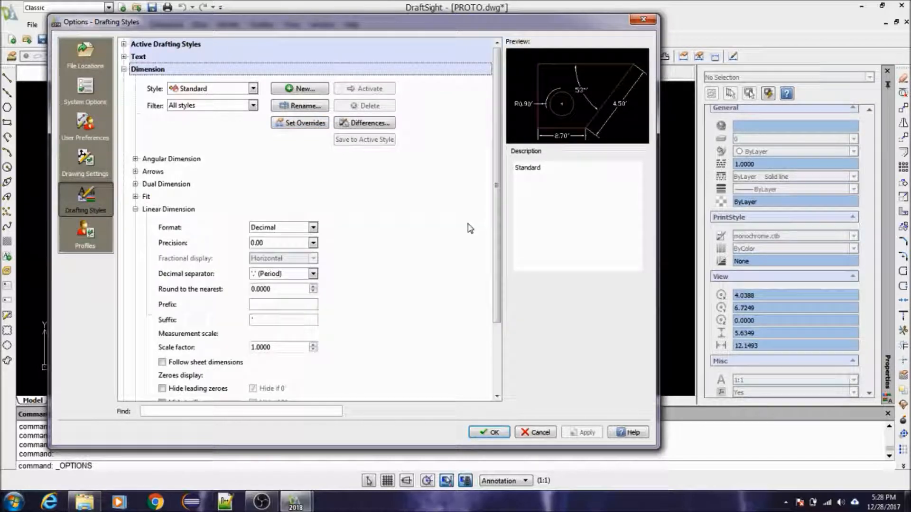
left_click(299, 227)
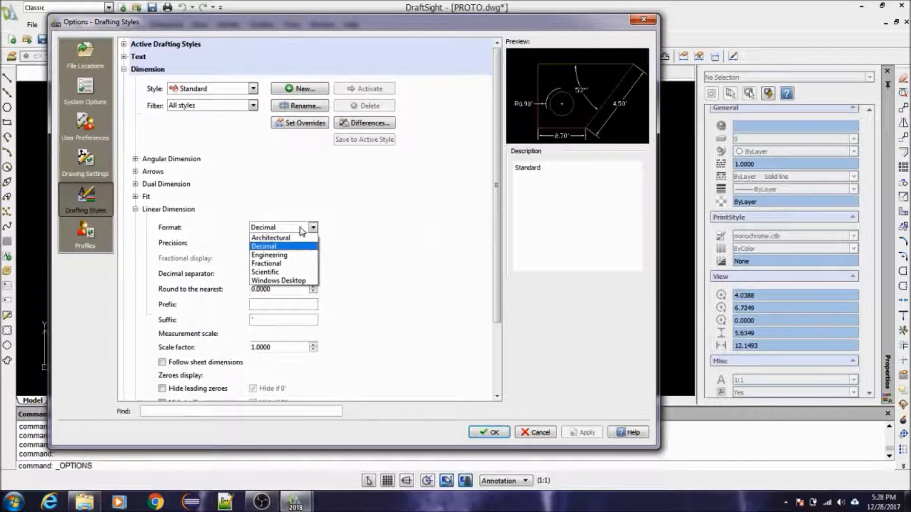
left_click(285, 237)
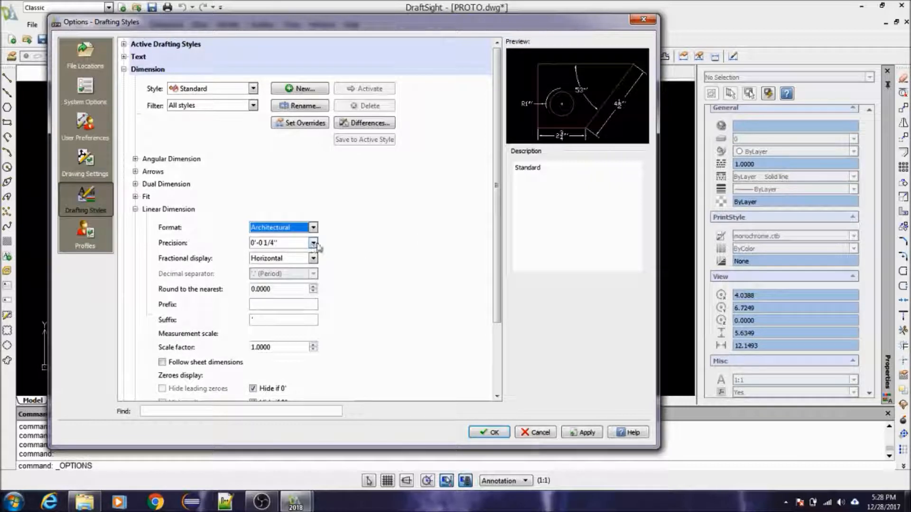
left_click(314, 243)
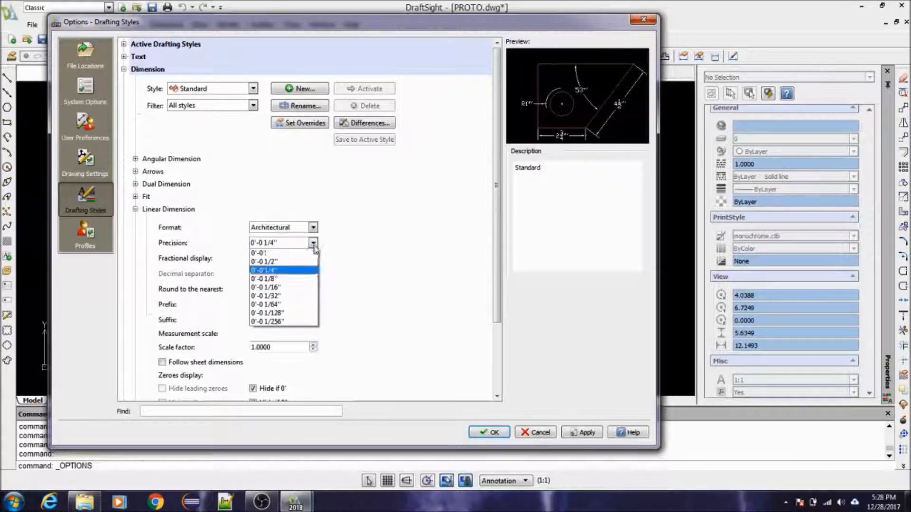
left_click(292, 288)
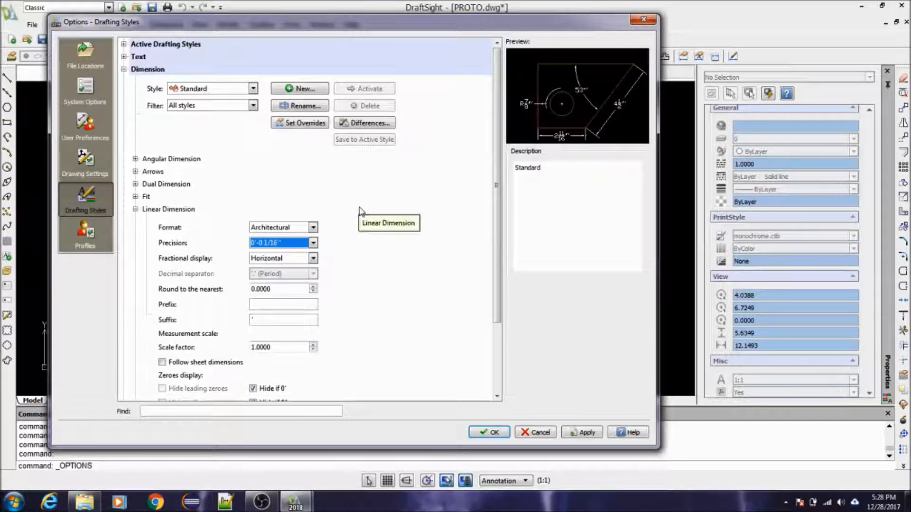
left_click(266, 319)
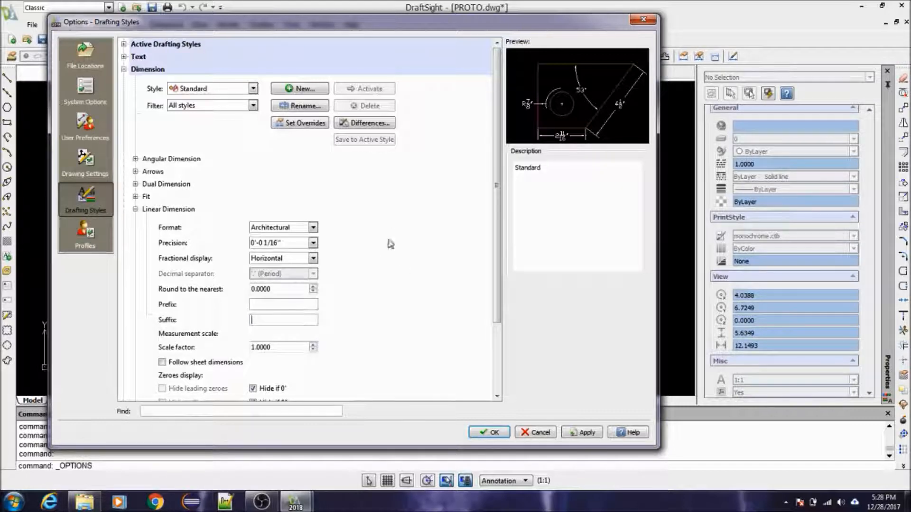
left_click(488, 433)
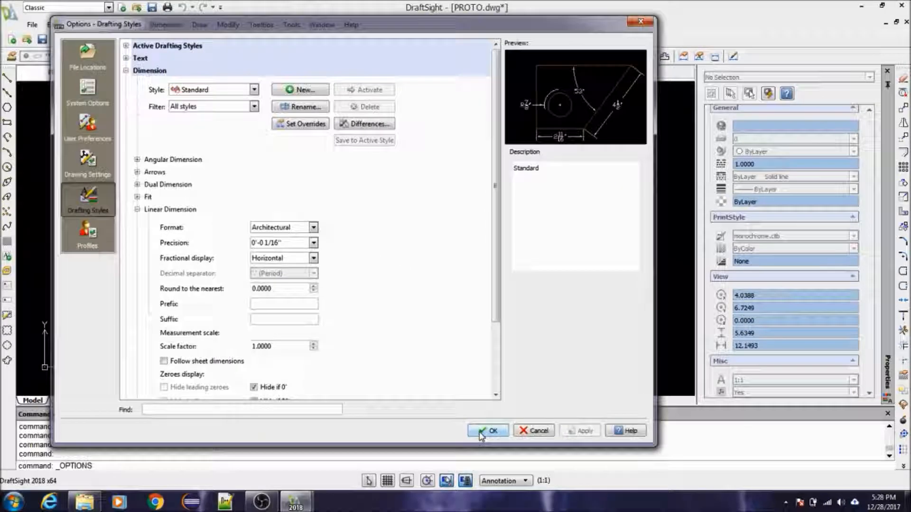
Examine the architectural dimension text and compare it with the diagonal line's length property, and clear the selection
scroll(329, 203, "down", 1)
scroll(327, 202, "up", 2)
scroll(327, 199, "down", 2)
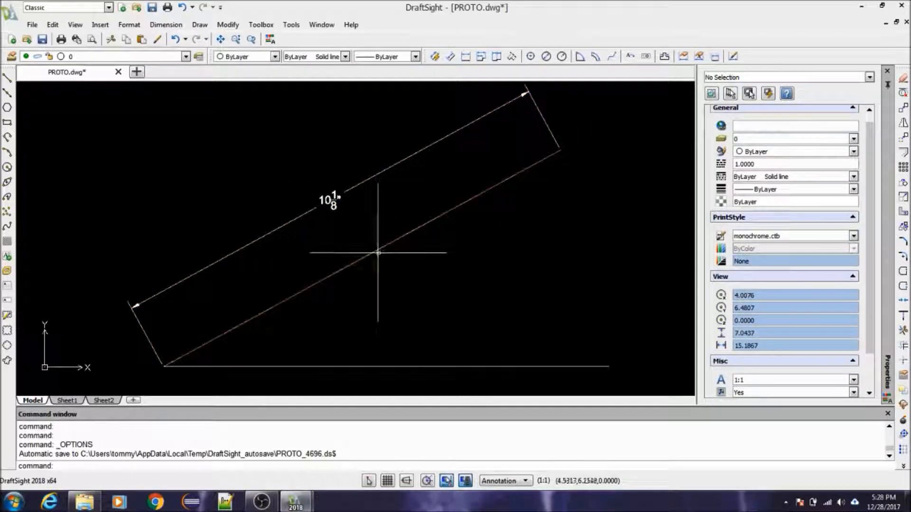
left_click(378, 252)
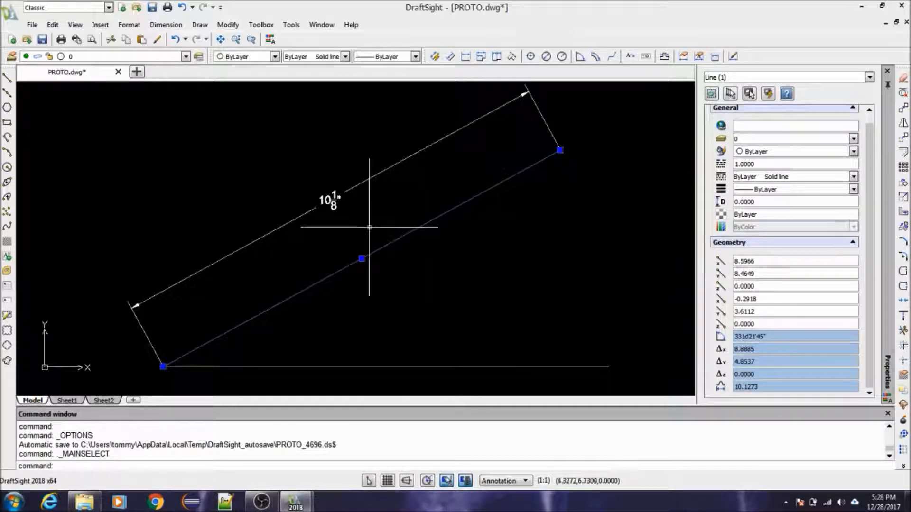
key("Escape")
key("Escape")
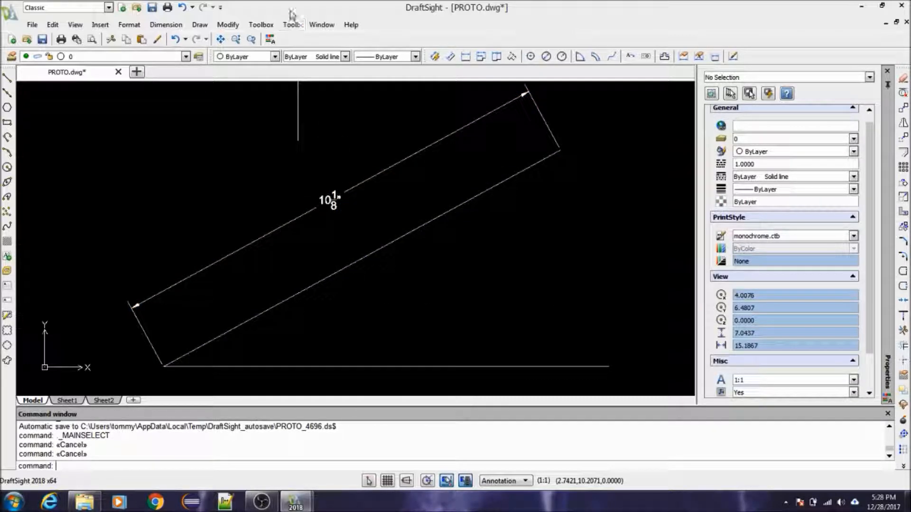
Set the Standard dimension style's linear measurement scale factor to 12 and accept the settings
left_click(291, 25)
left_click(321, 244)
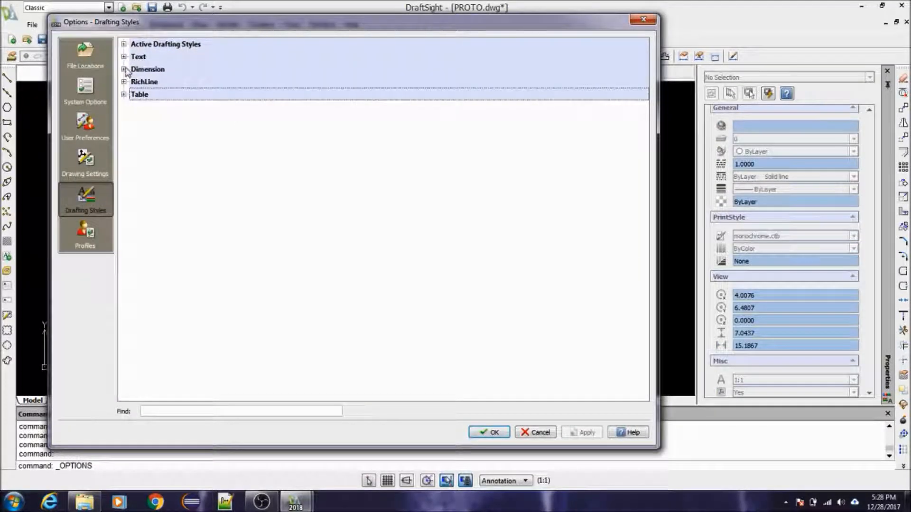
left_click(123, 69)
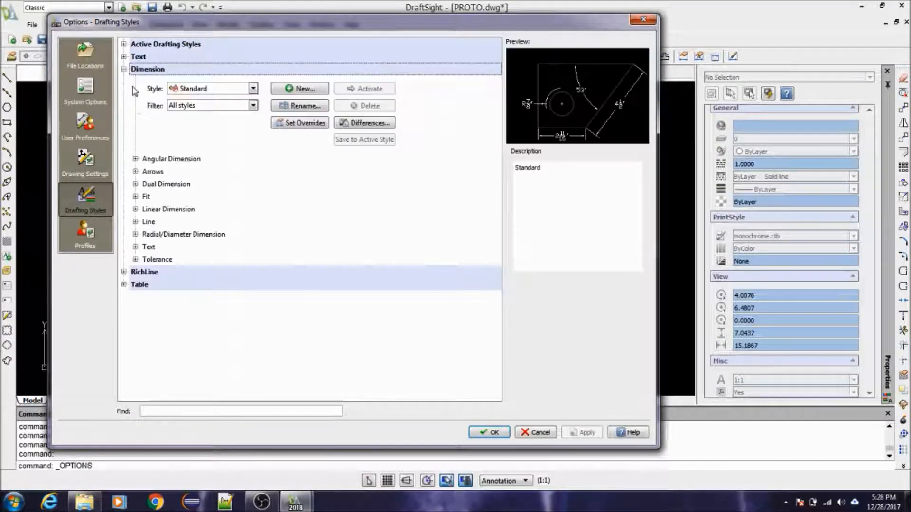
left_click(135, 209)
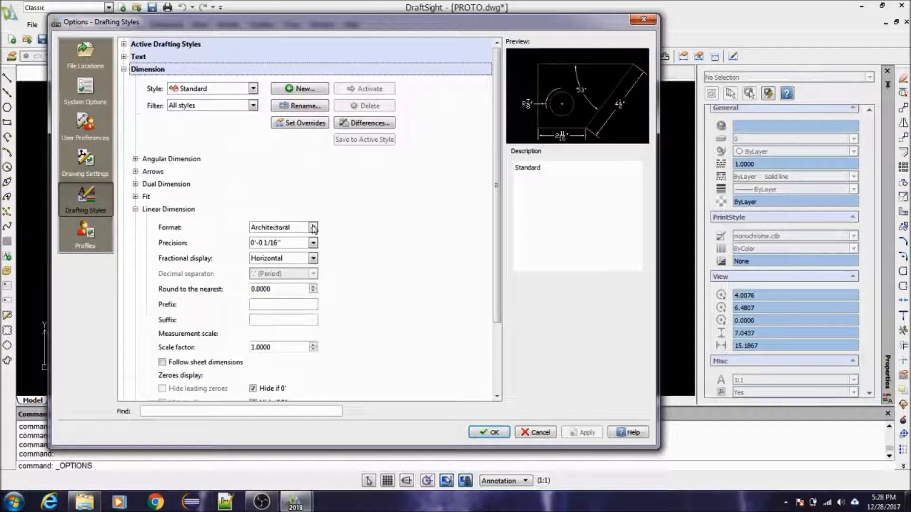
scroll(321, 236, "down", 2)
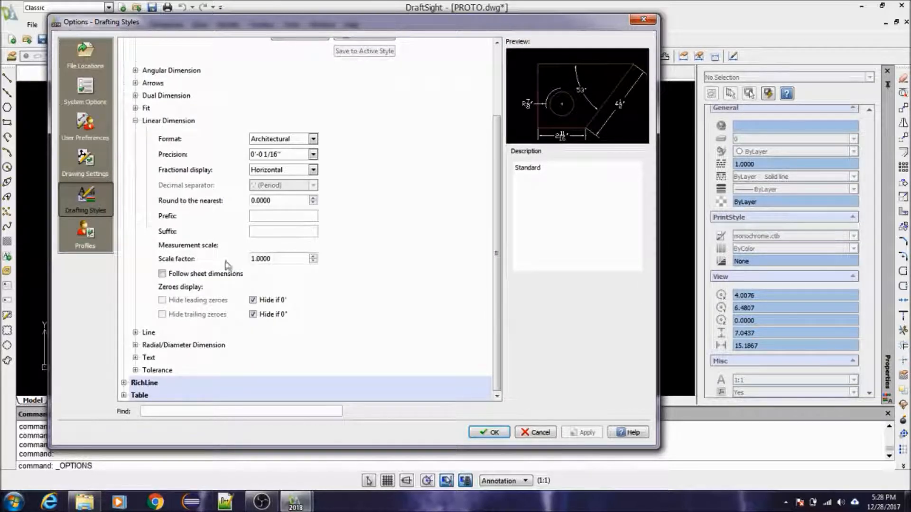
left_click_drag(280, 260, 220, 260)
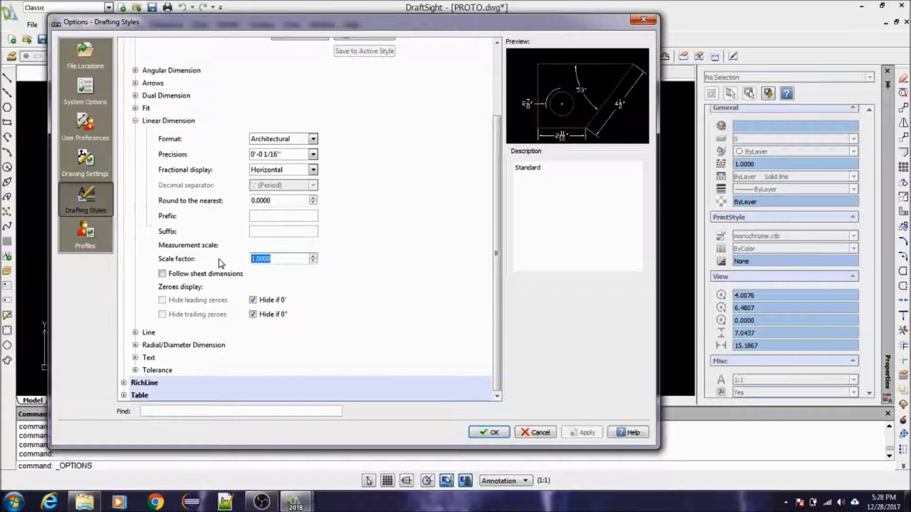
type("12")
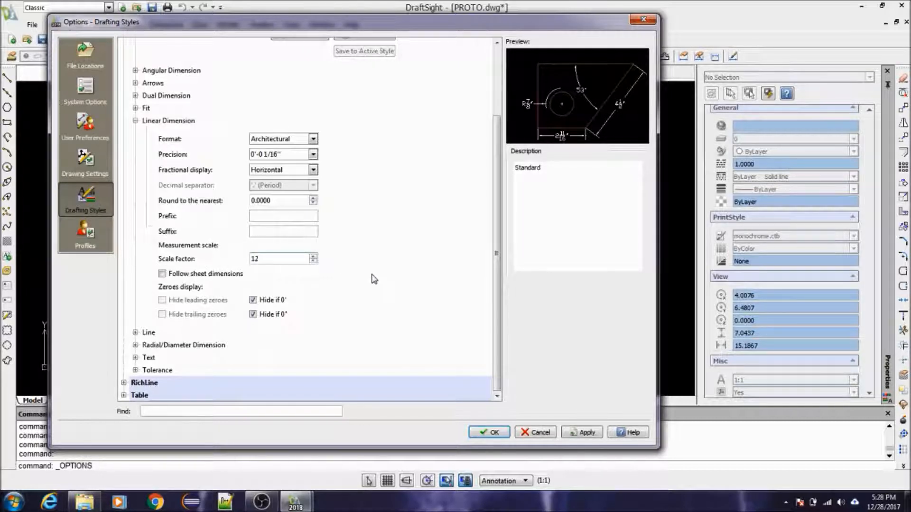
left_click(581, 434)
left_click(489, 433)
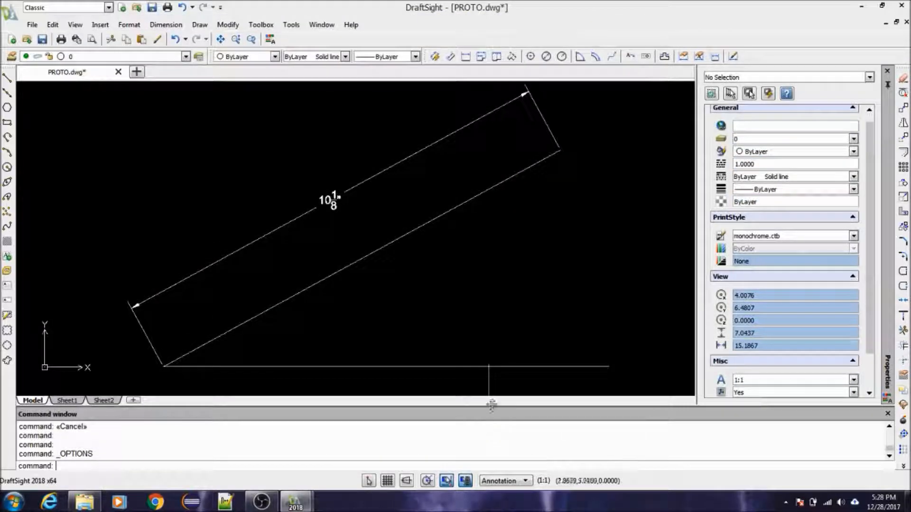
Delete the existing parallel dimension from the diagonal line
left_click(349, 188)
type("E")
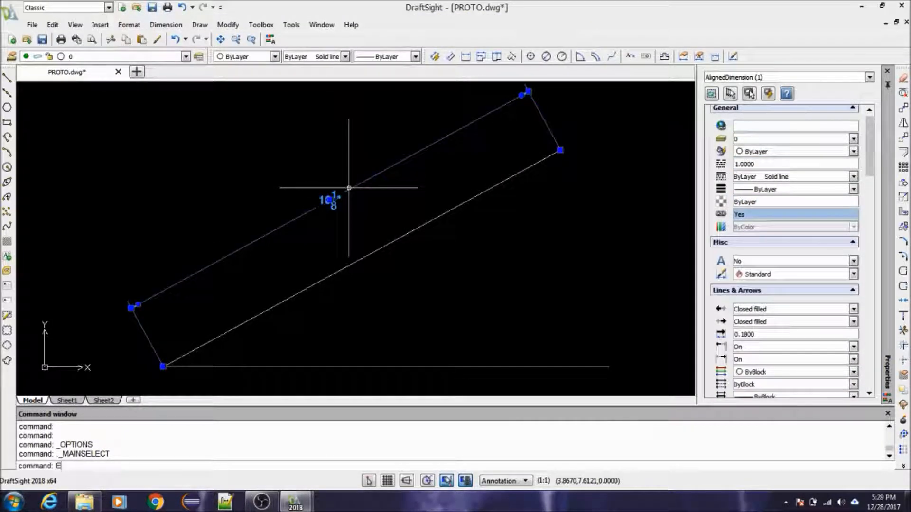
key("Return")
Place a new parallel dimension between the diagonal line's two endpoints, with the dimension line offset above it
left_click(164, 26)
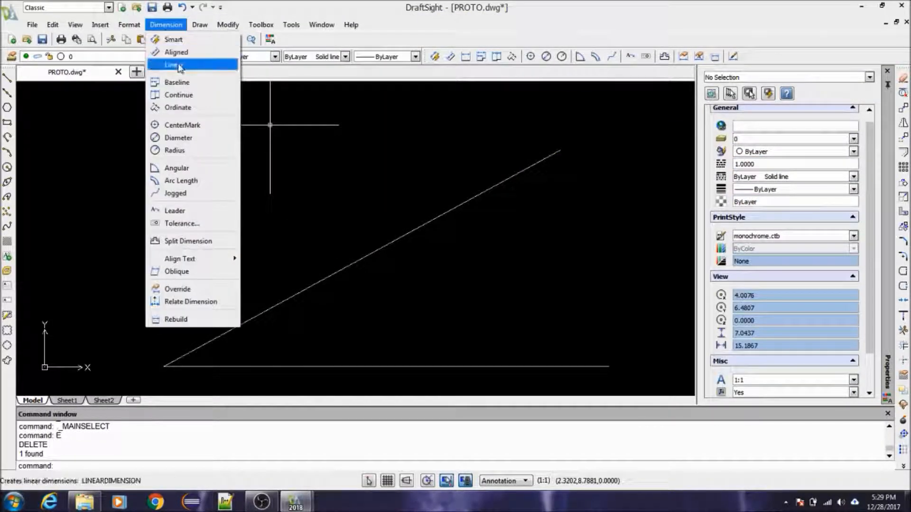
left_click(183, 55)
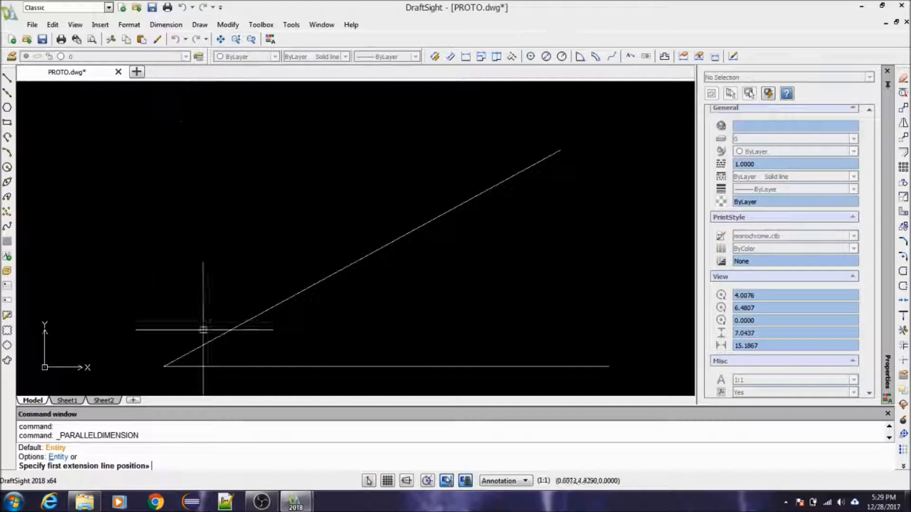
left_click(164, 365)
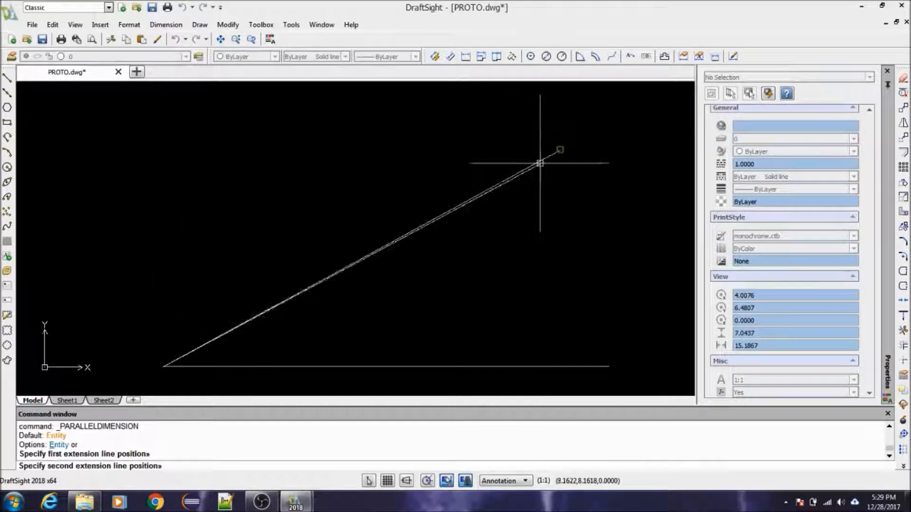
left_click(558, 152)
left_click(430, 170)
scroll(341, 214, "up", 3)
scroll(346, 215, "down", 3)
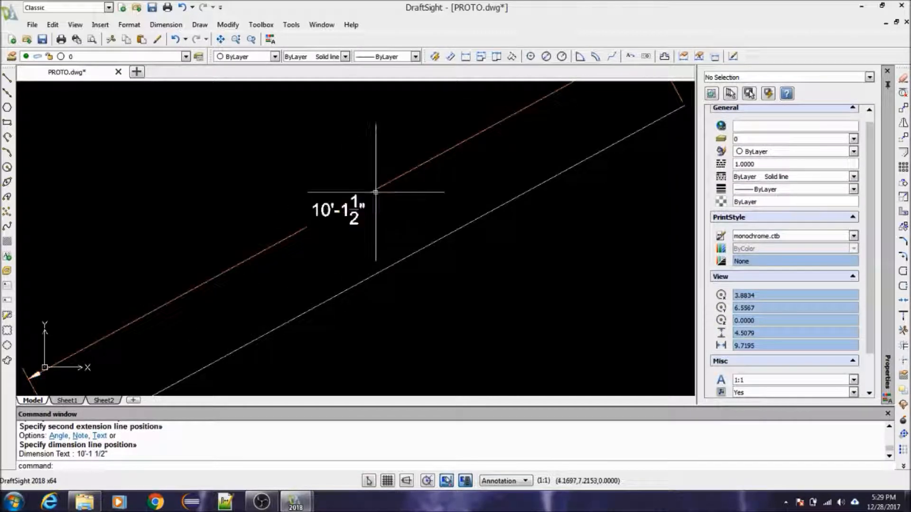
scroll(373, 212, "up", 1)
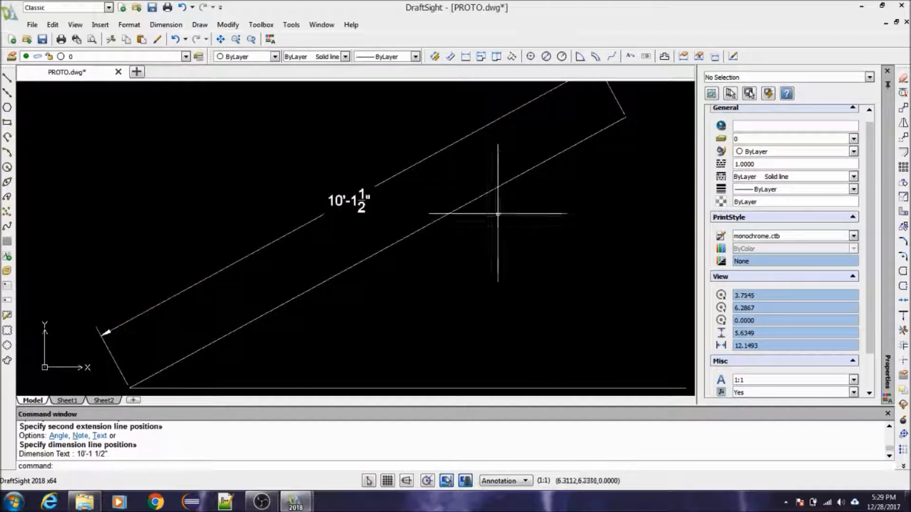
Select the diagonal line and compare its length property with the new feet-and-inches dimension
key("Escape")
left_click(470, 202)
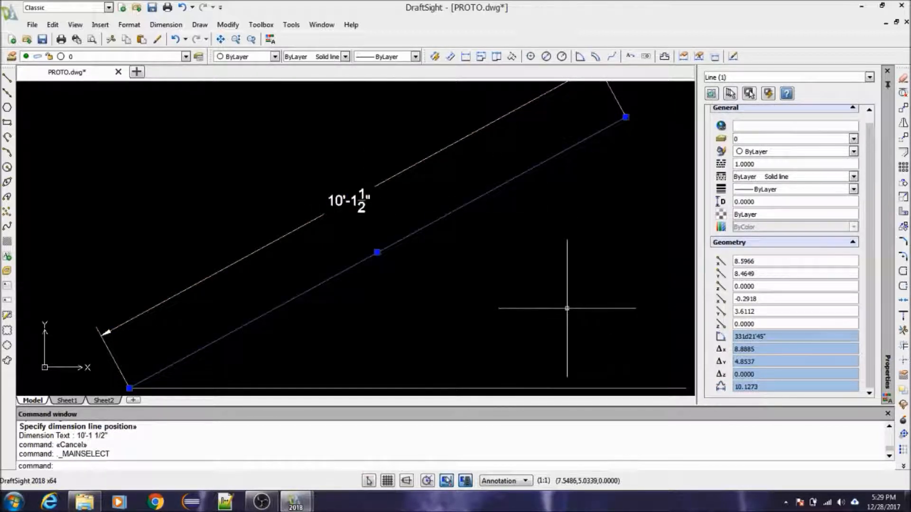
key("Escape")
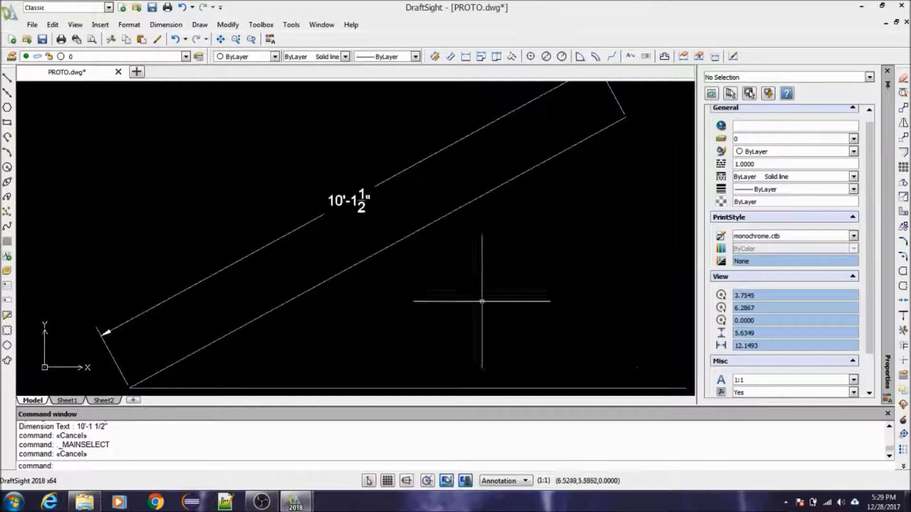
left_click(395, 243)
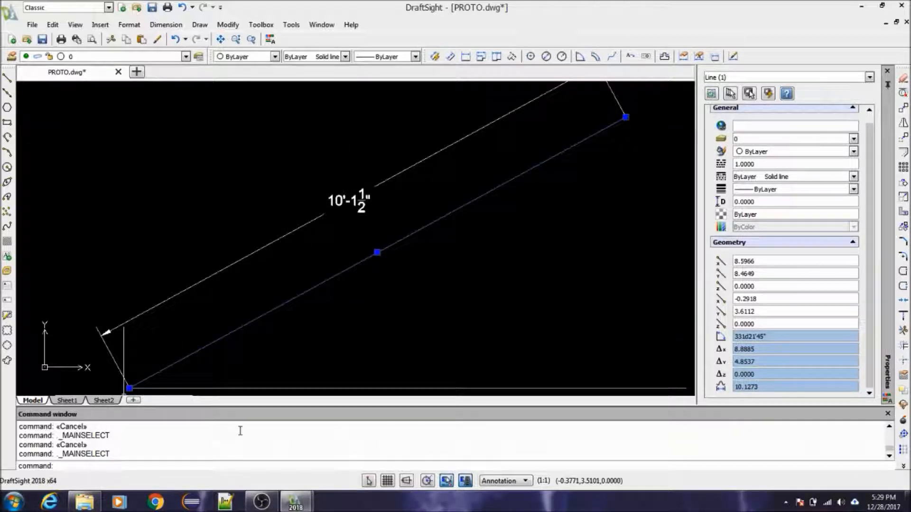
Open the calculator with the CALC command, work out 1/12, and multiply 1.5 by 0.083 to convert inches to feet
type("CALC")
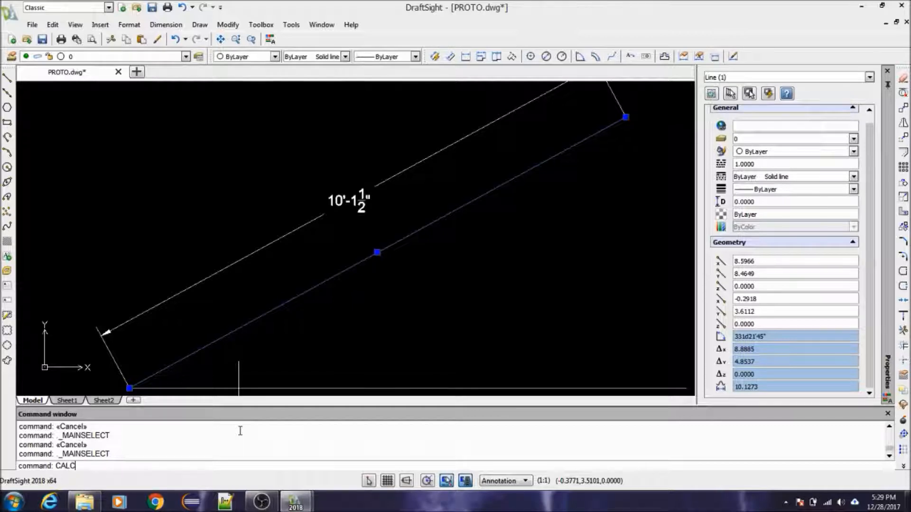
key("Return")
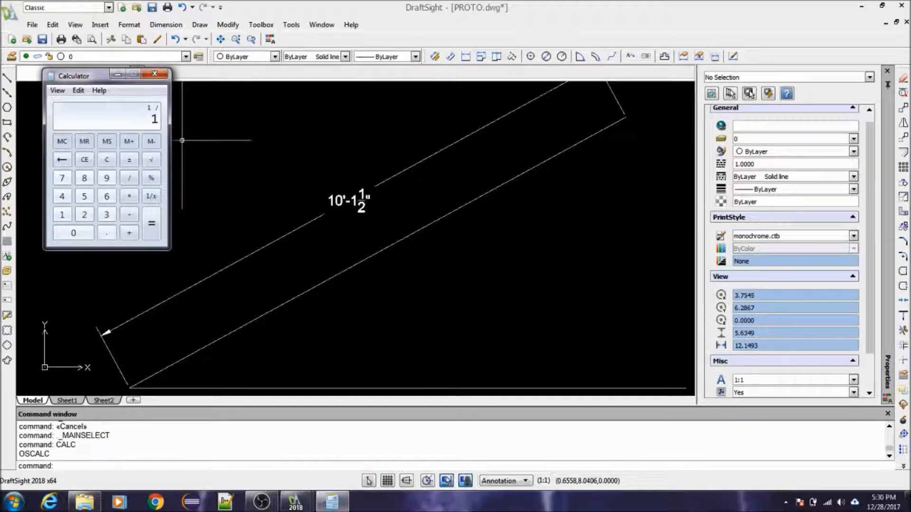
key("Return")
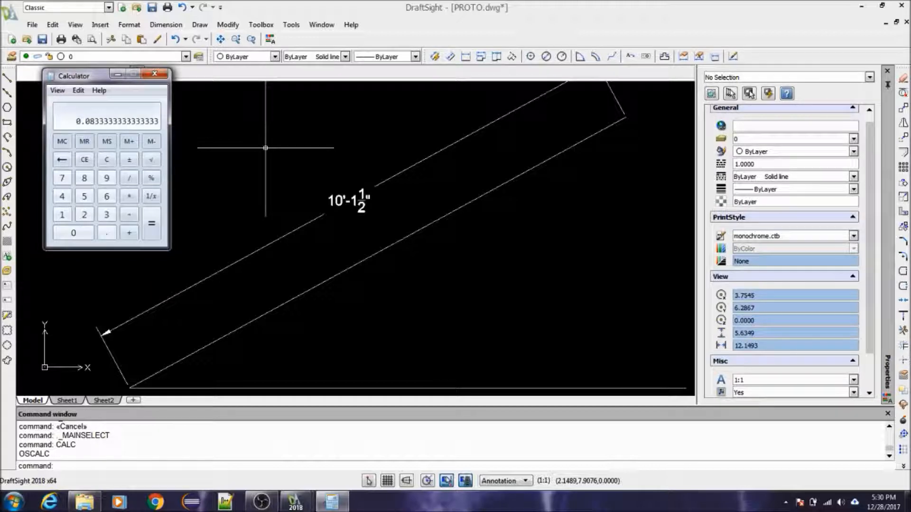
type("1.5")
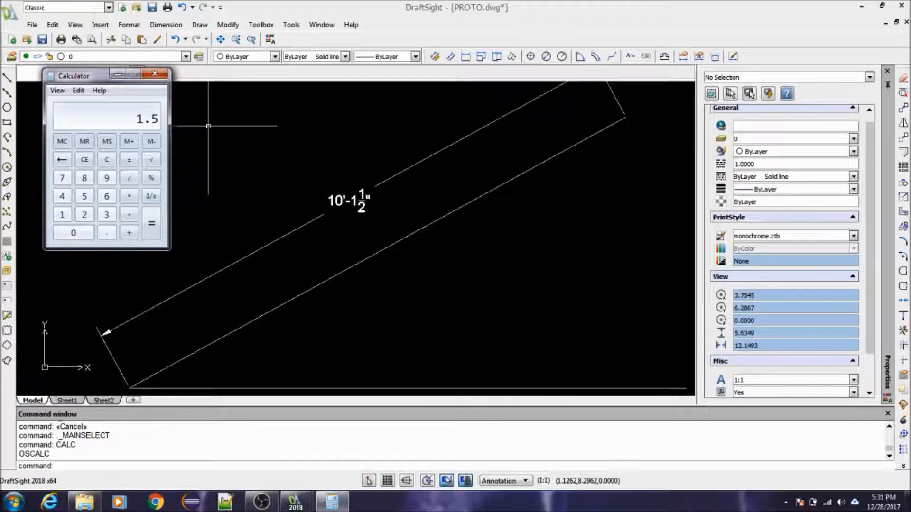
type("0.083")
key("Return")
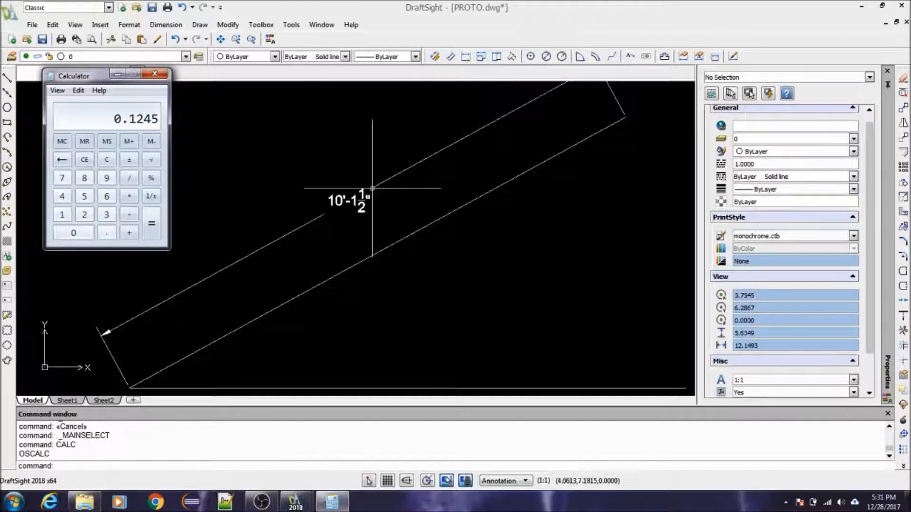
Select the diagonal line and compare its length property with the calculator result, clearing the calculator and the selection
left_click(445, 214)
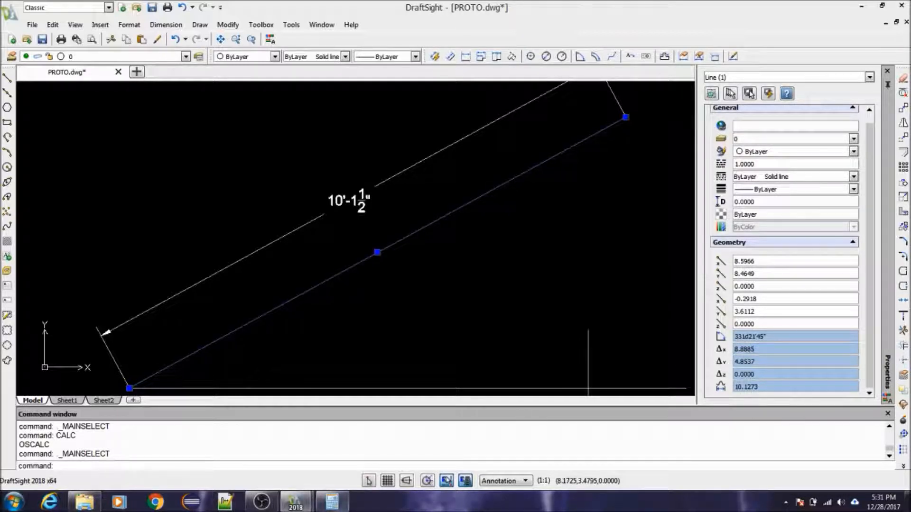
left_click(337, 505)
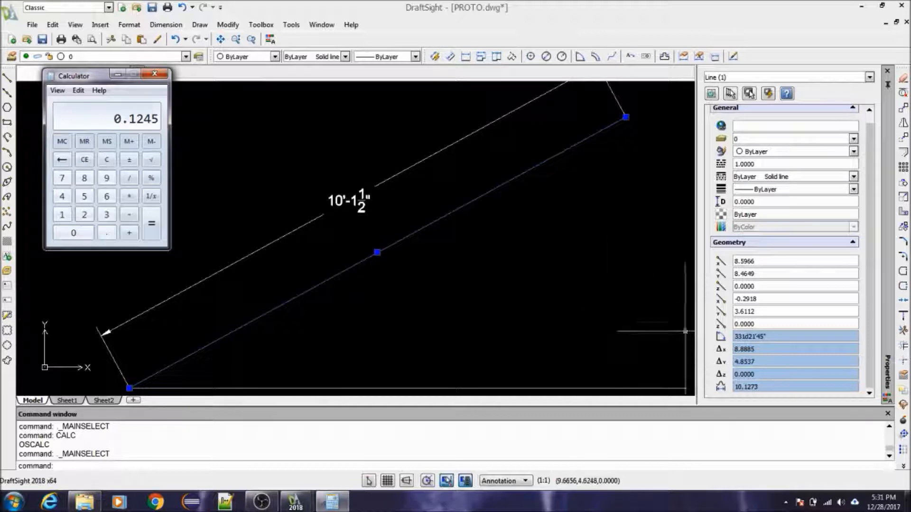
key("Escape")
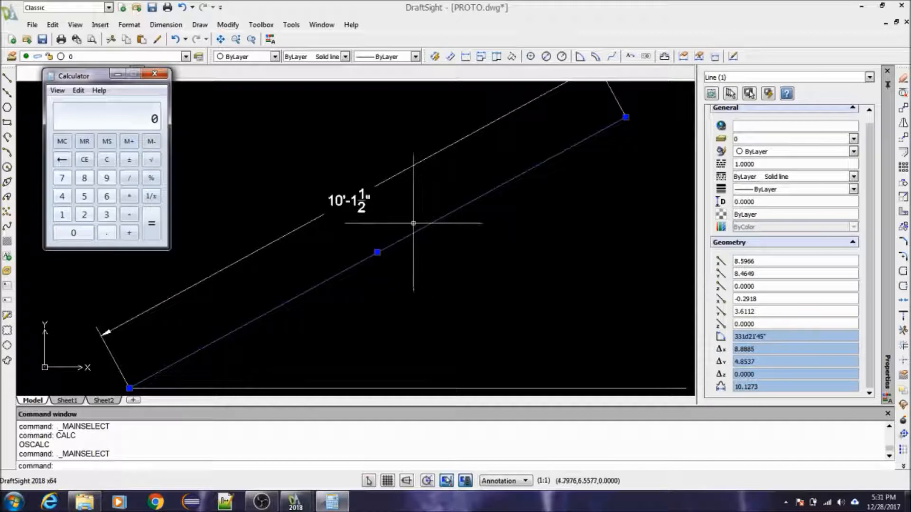
left_click(439, 250)
key("Escape")
key("Escape")
Examine the diagonal line's feet-and-inches dimension text and compare it with the line's length property
scroll(386, 186, "down", 3)
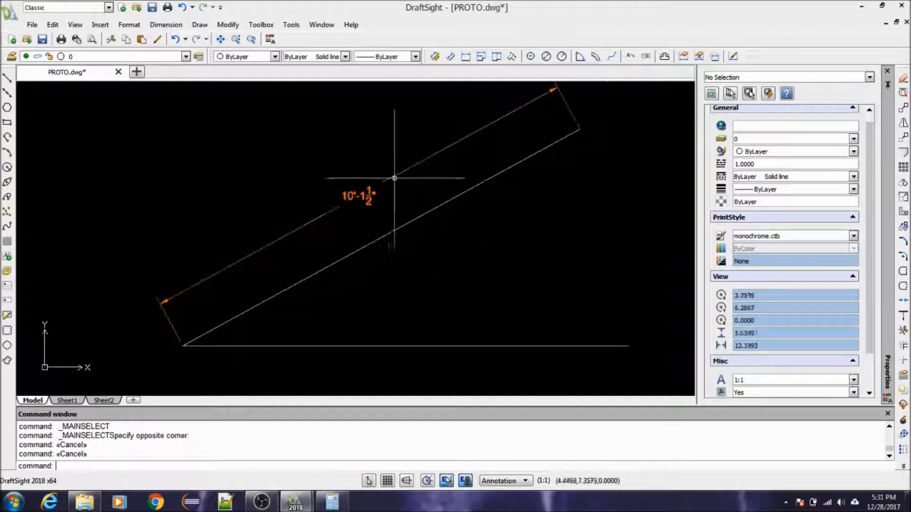
scroll(381, 189, "up", 2)
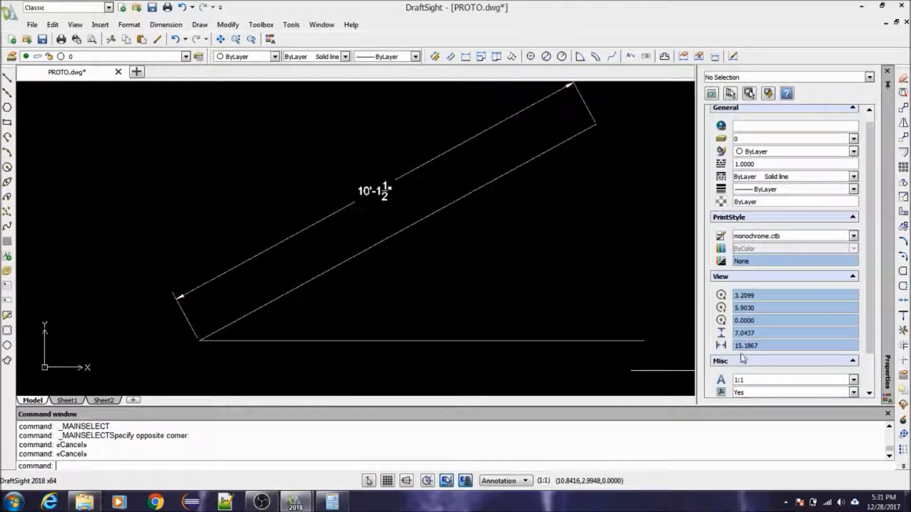
scroll(343, 156, "down", 2)
scroll(354, 255, "up", 2)
scroll(320, 248, "down", 2)
scroll(369, 202, "up", 4)
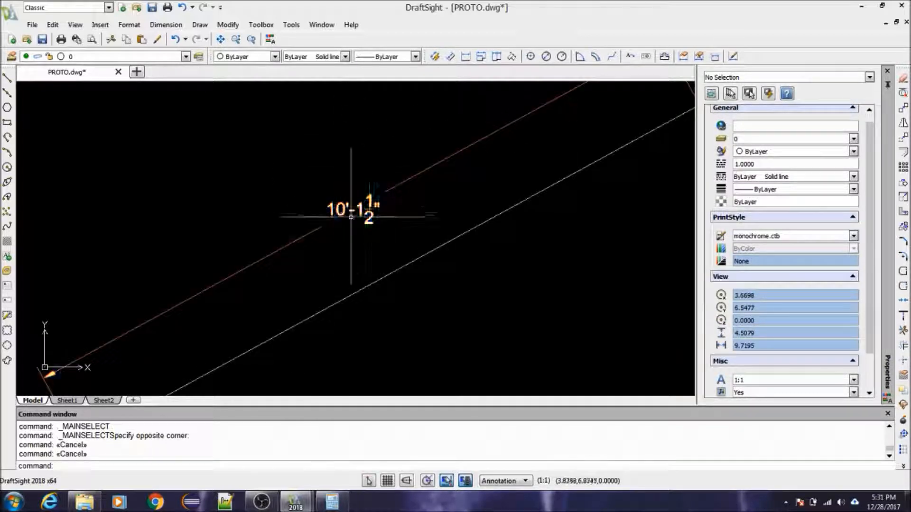
scroll(372, 195, "down", 3)
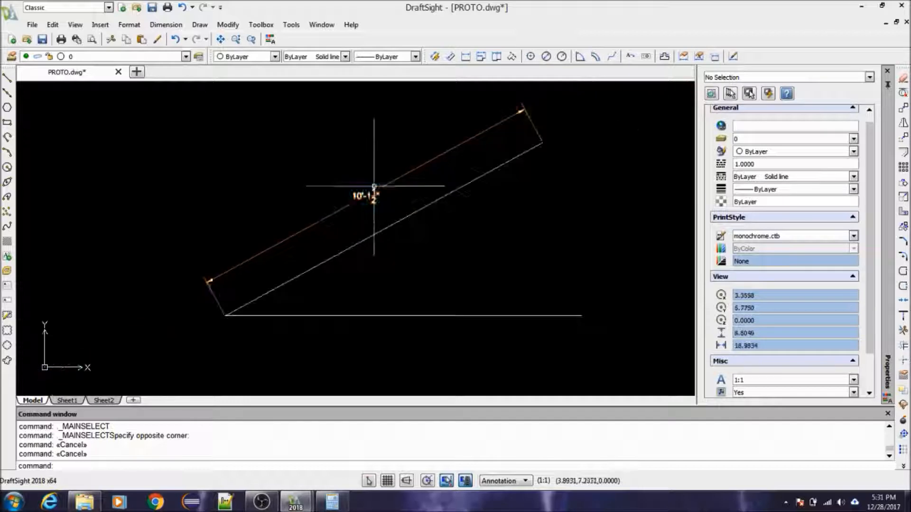
left_click(394, 223)
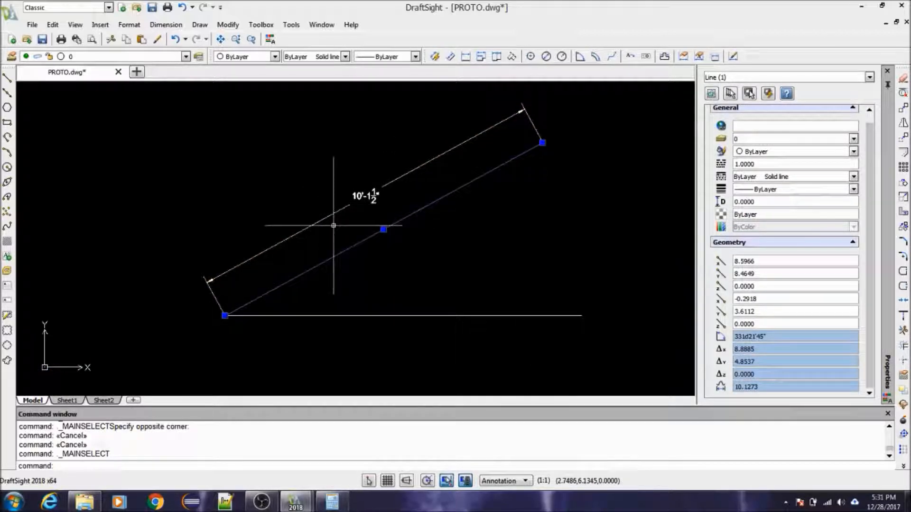
key("Escape")
scroll(326, 185, "up", 3)
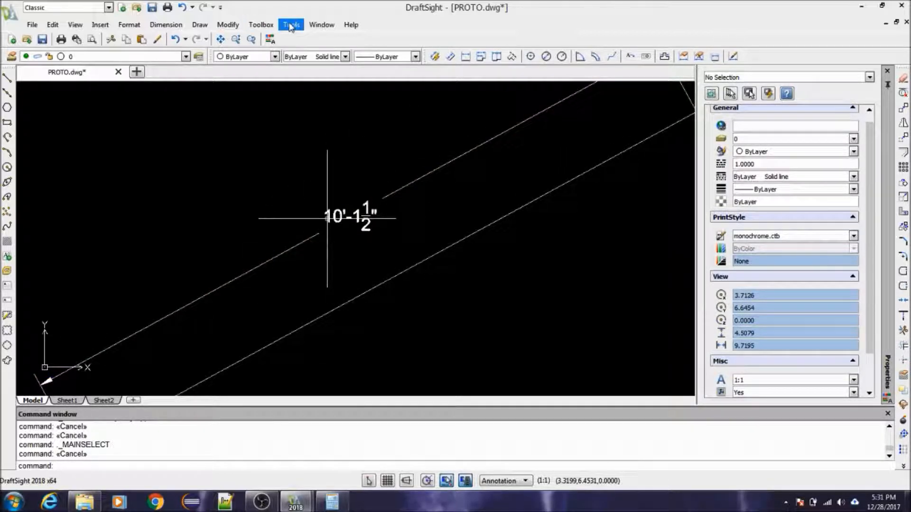
Set the vertical text position of the Standard dimension style to Above in the drafting style options
left_click(290, 26)
left_click(326, 242)
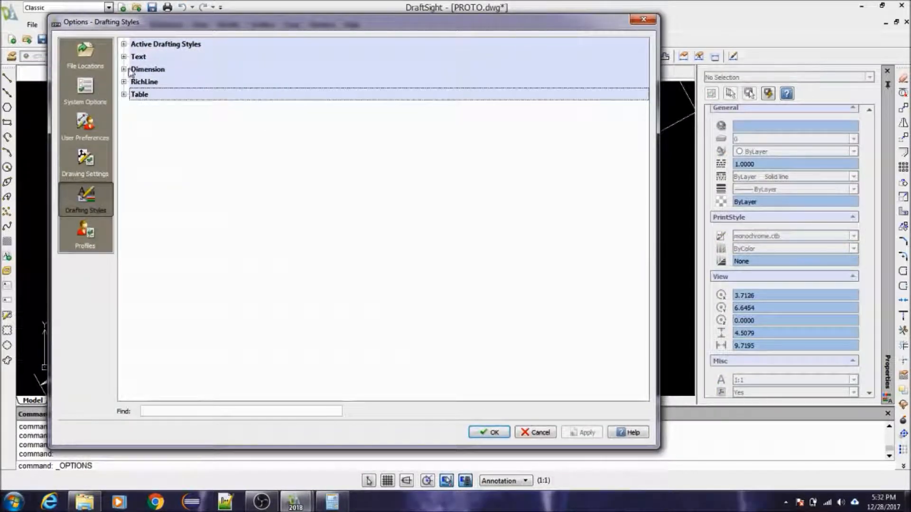
left_click(130, 70)
left_click(143, 210)
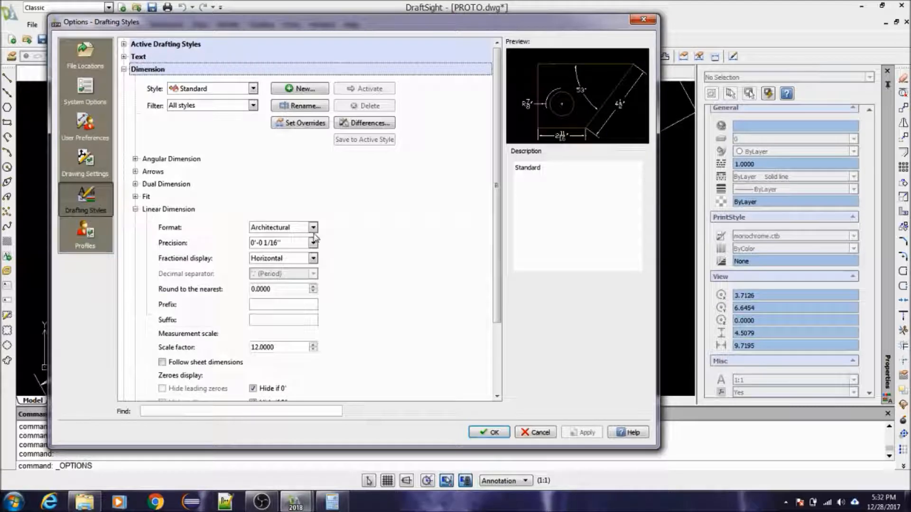
scroll(204, 268, "down", 3)
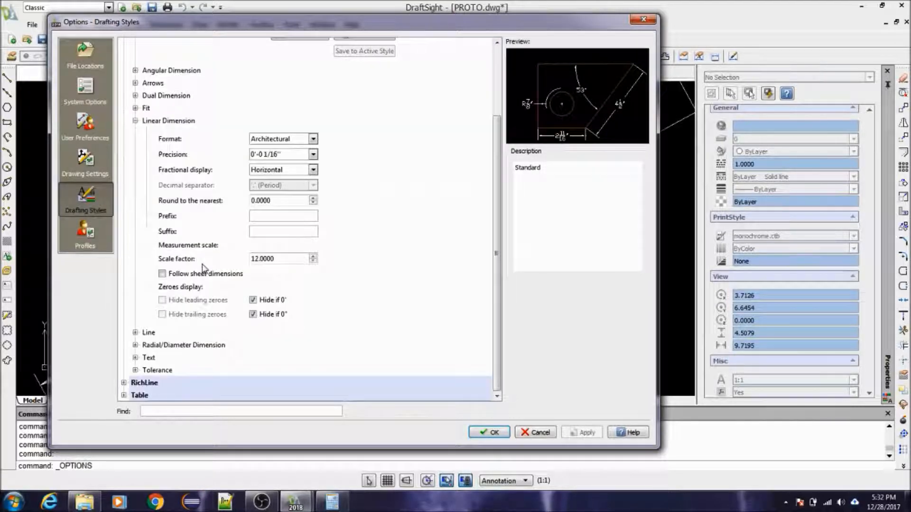
left_click(136, 359)
scroll(234, 307, "down", 1)
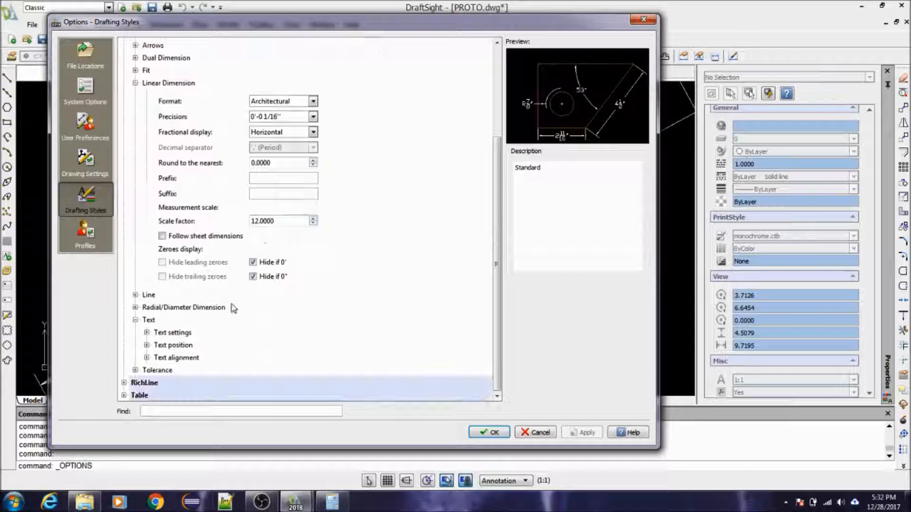
left_click(147, 345)
scroll(360, 231, "down", 2)
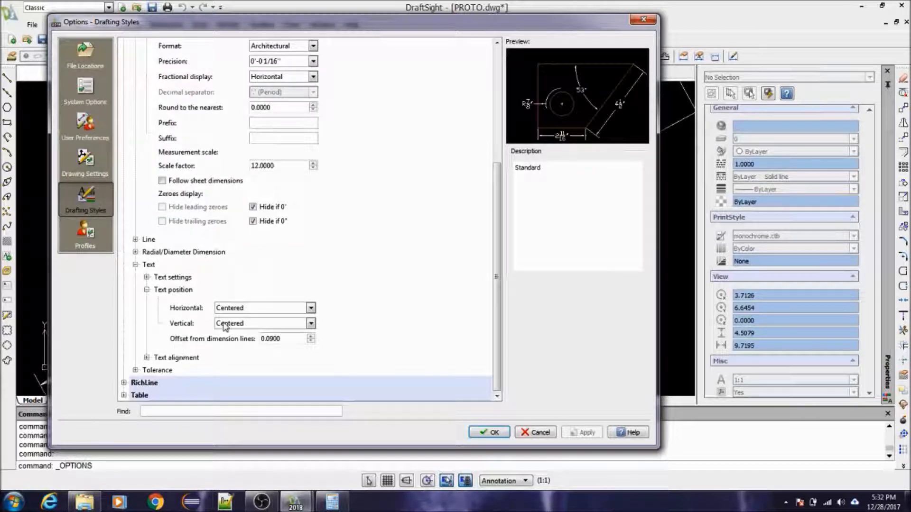
left_click(238, 325)
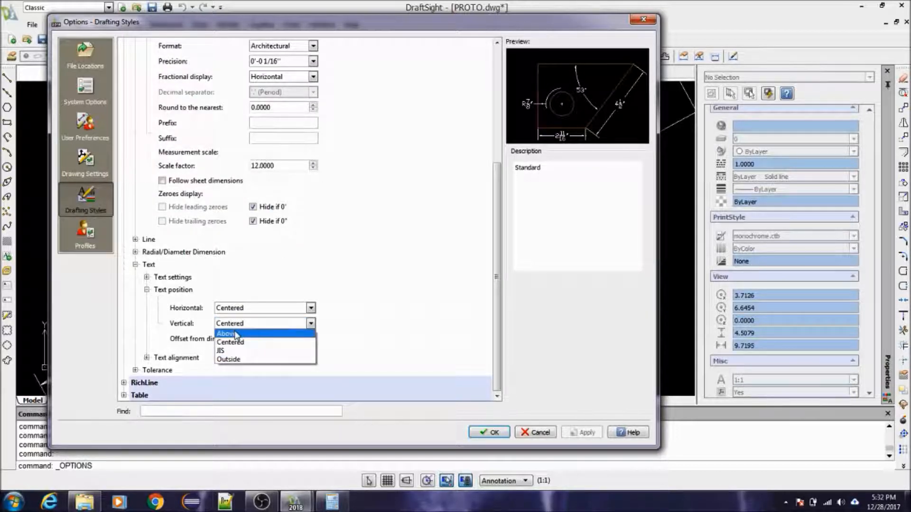
left_click(237, 334)
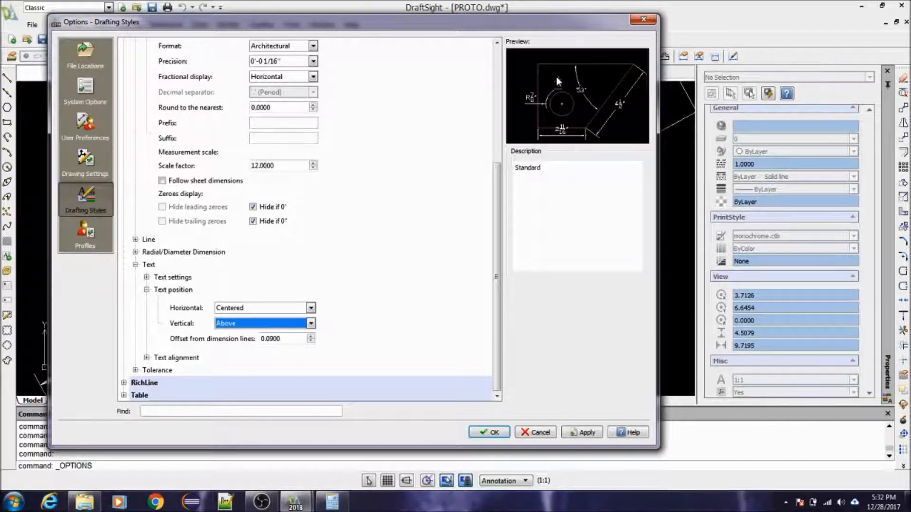
Set the Standard dimension style's text alignment to Align with dimension lines and accept the options
left_click(147, 358)
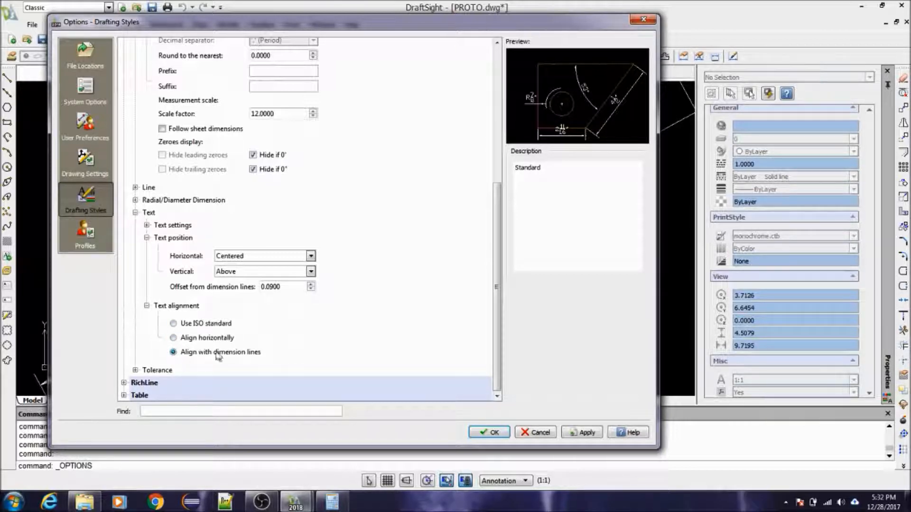
left_click(583, 433)
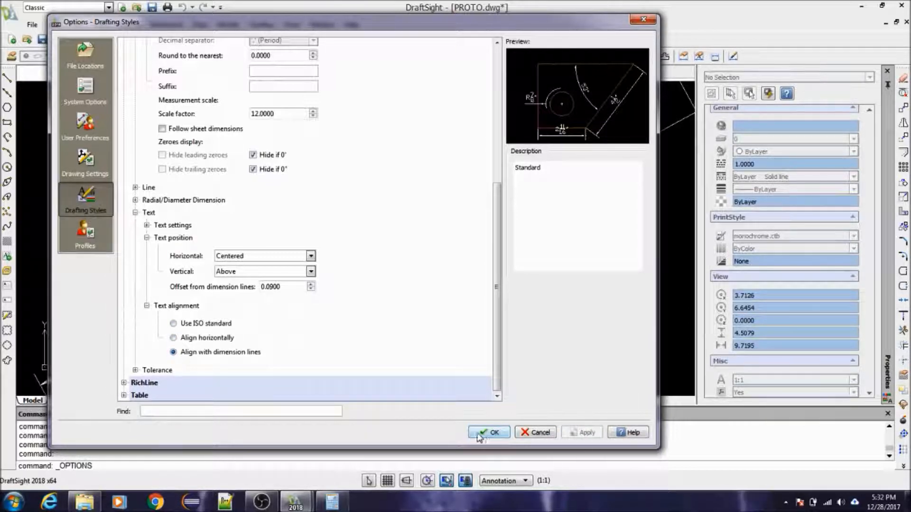
left_click(492, 432)
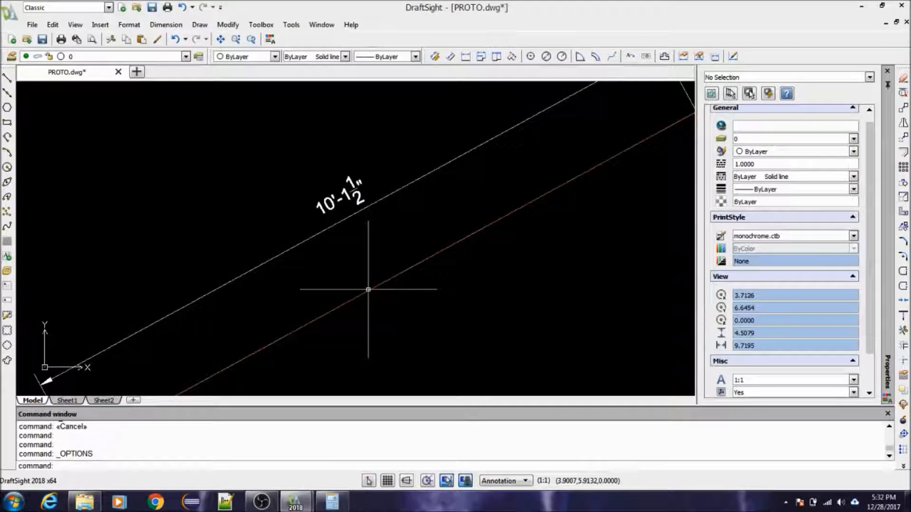
Place a parallel dimension between the horizontal line's two endpoints, with the dimension line offset below it
scroll(380, 192, "down", 1)
scroll(380, 192, "down", 1)
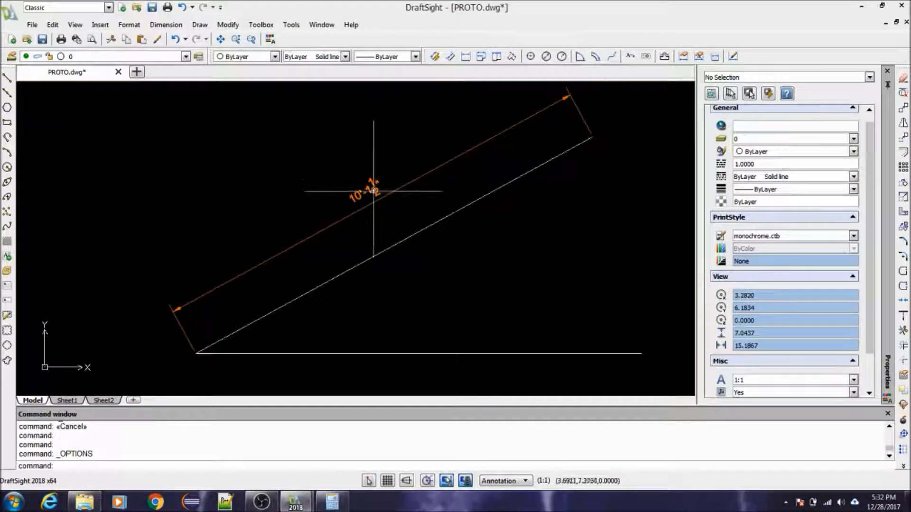
left_click(164, 26)
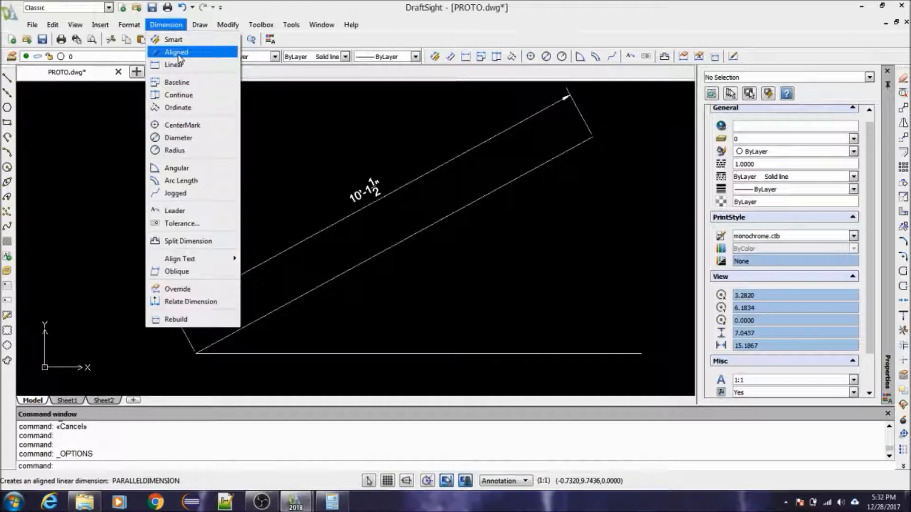
left_click(179, 53)
left_click(229, 353)
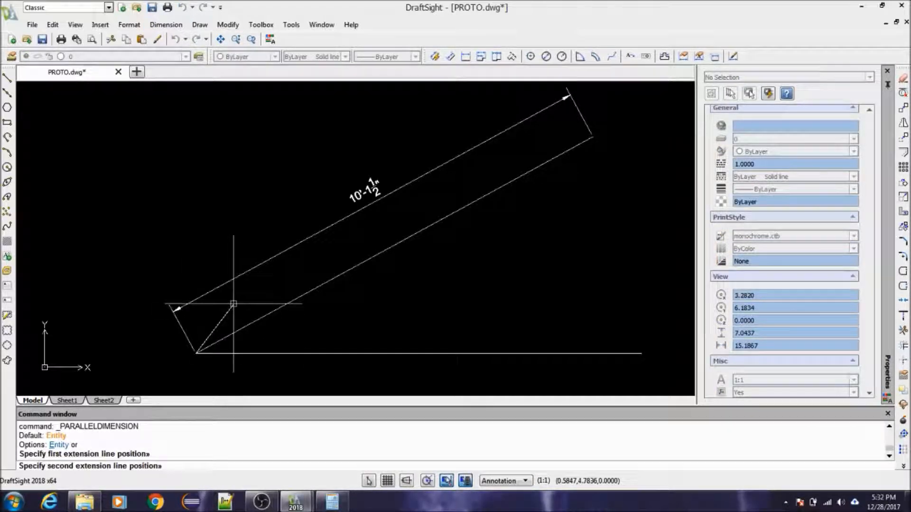
scroll(233, 303, "down", 2)
left_click(497, 335)
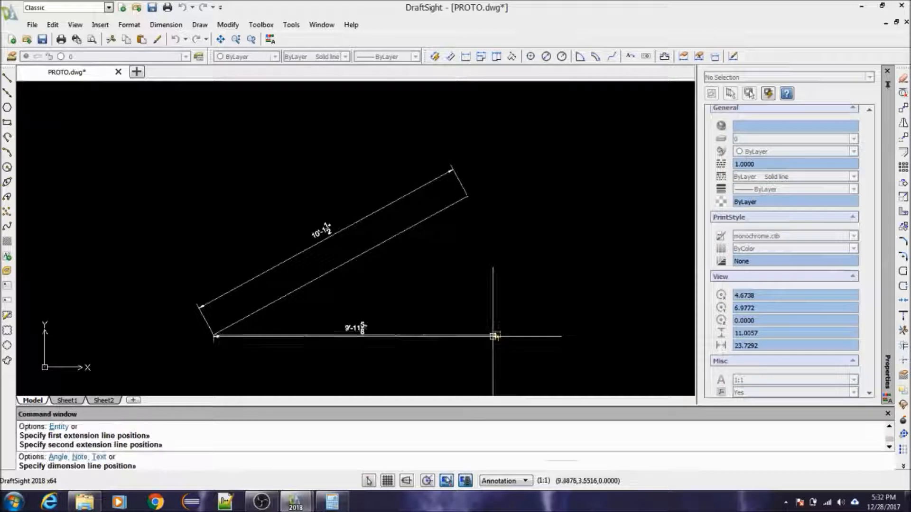
left_click(450, 372)
scroll(360, 376, "up", 3)
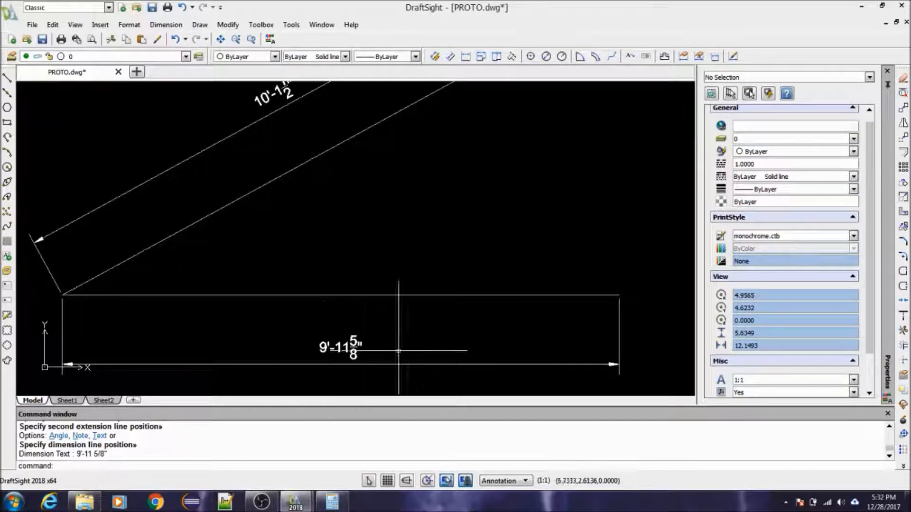
scroll(398, 351, "down", 2)
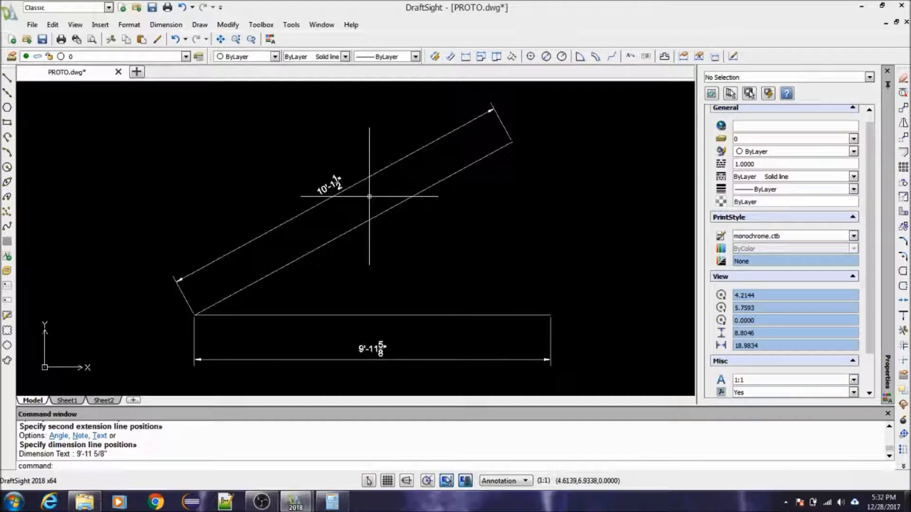
scroll(334, 184, "up", 1)
scroll(334, 184, "down", 2)
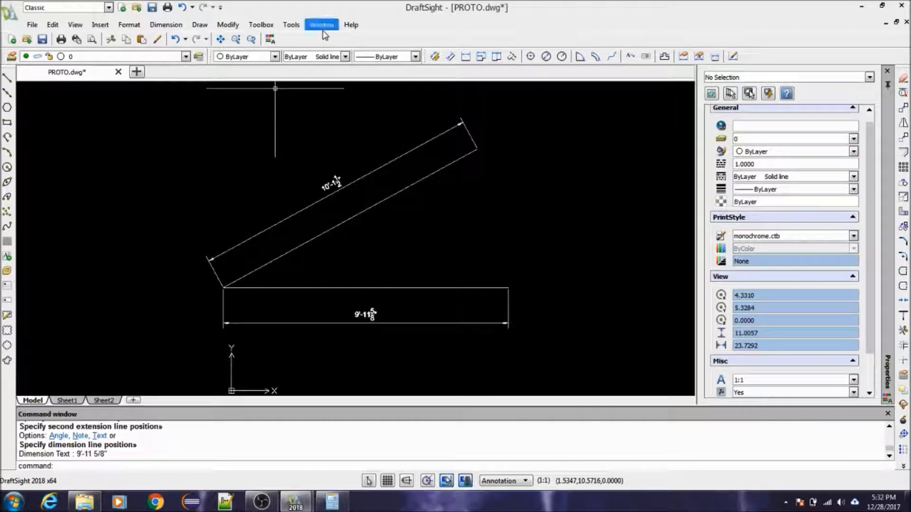
Review the available linear dimension formats of the Standard dimension style and leave the options without changes
left_click(291, 25)
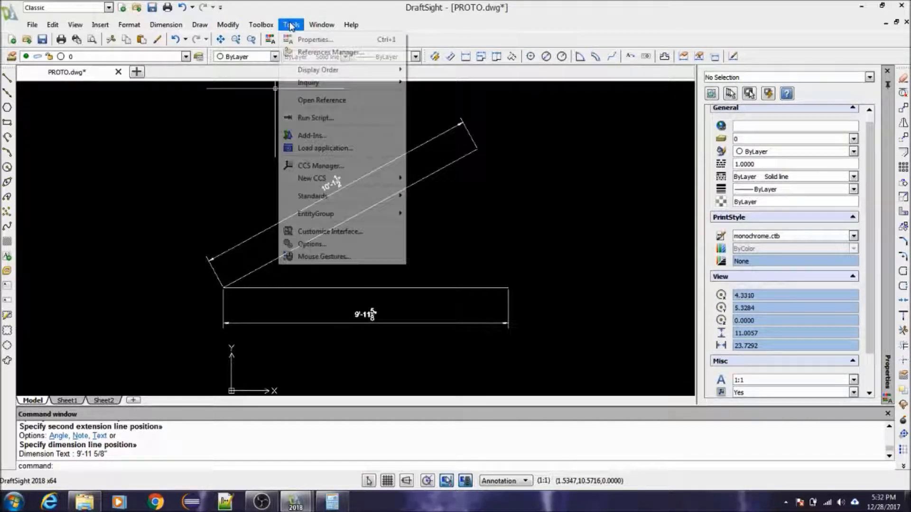
left_click(334, 244)
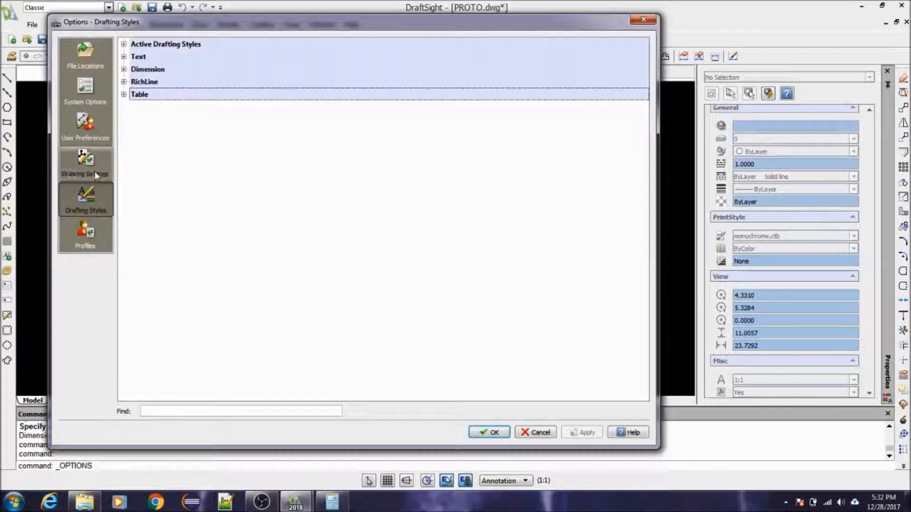
left_click(124, 69)
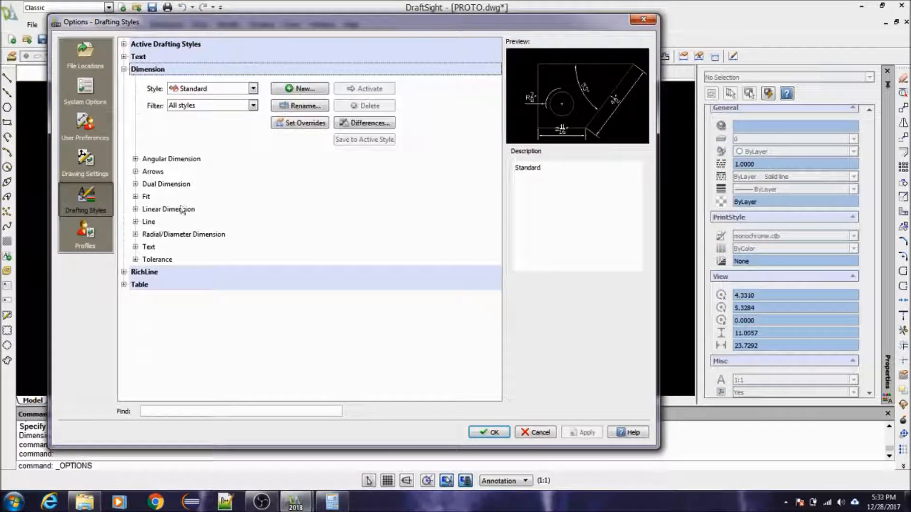
left_click(135, 209)
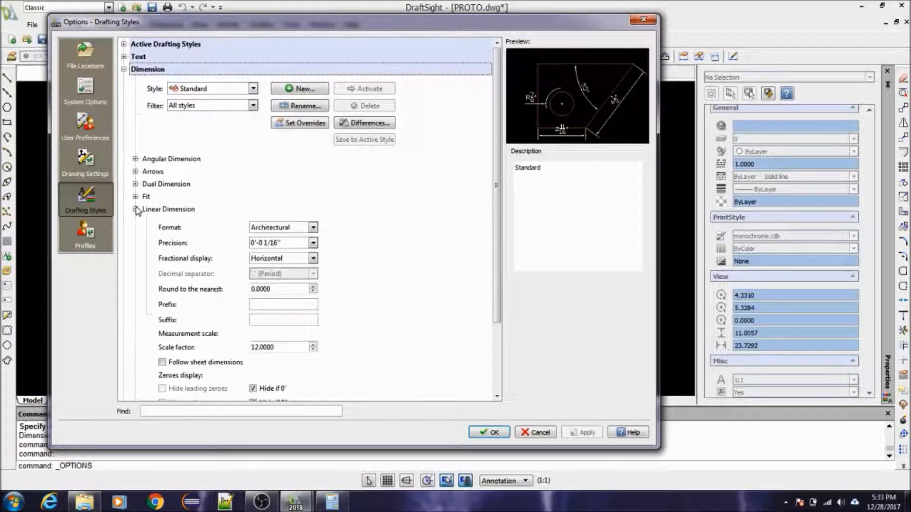
left_click(300, 231)
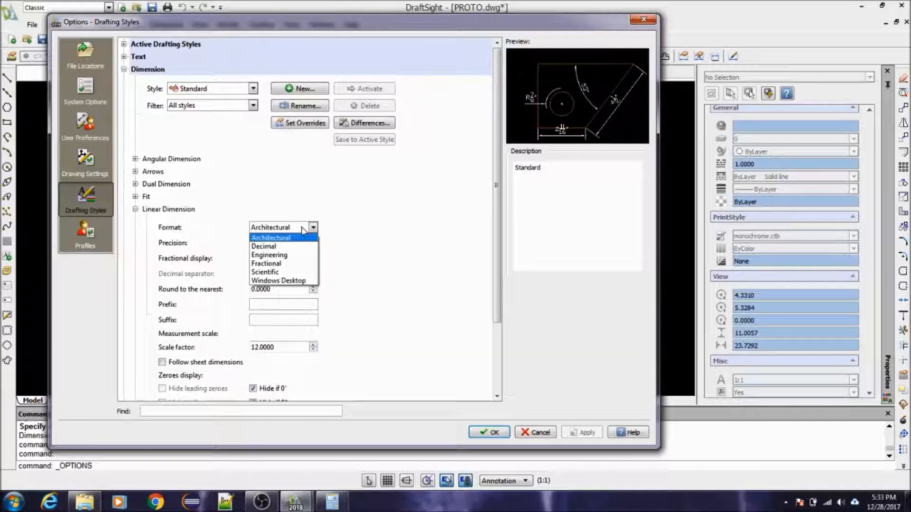
left_click(286, 185)
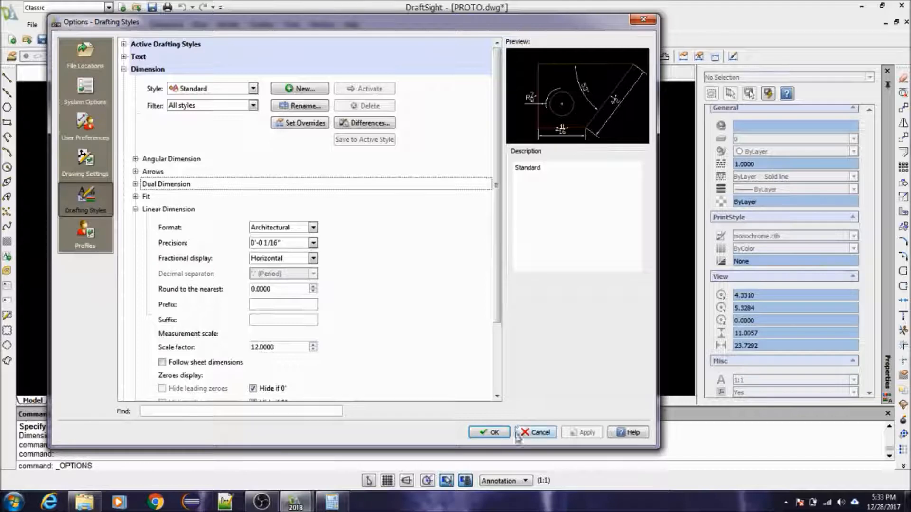
left_click(540, 434)
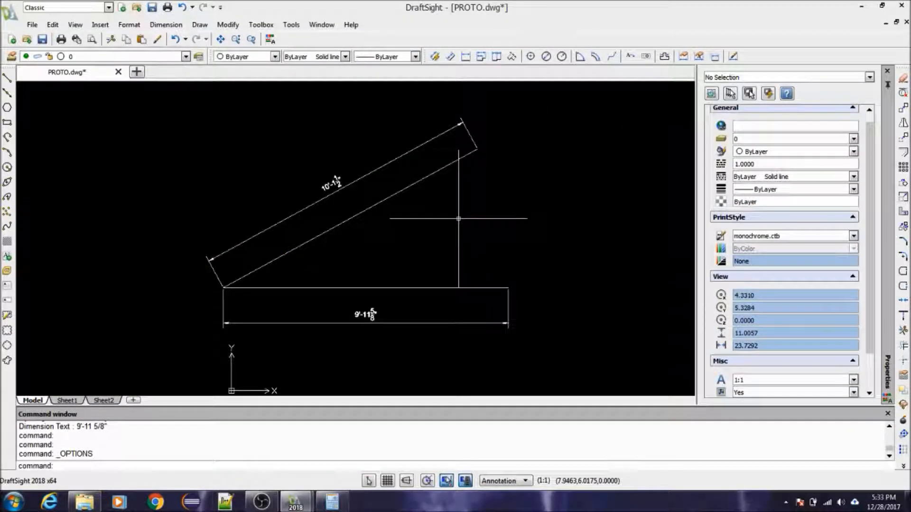